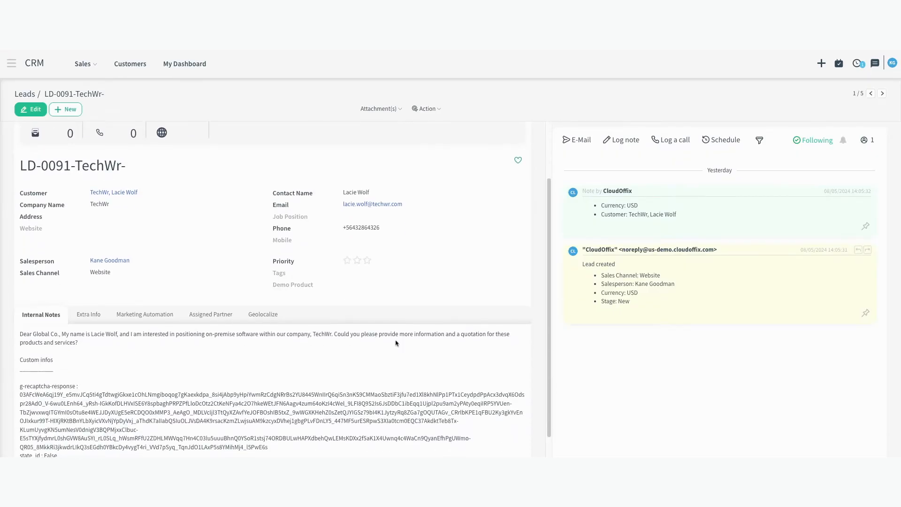
- E-mail the lead's contact the prepared message asking about servers, license count, required features and consulting needs, and send it
{"action": "left_click", "coordinate": [580, 139]}
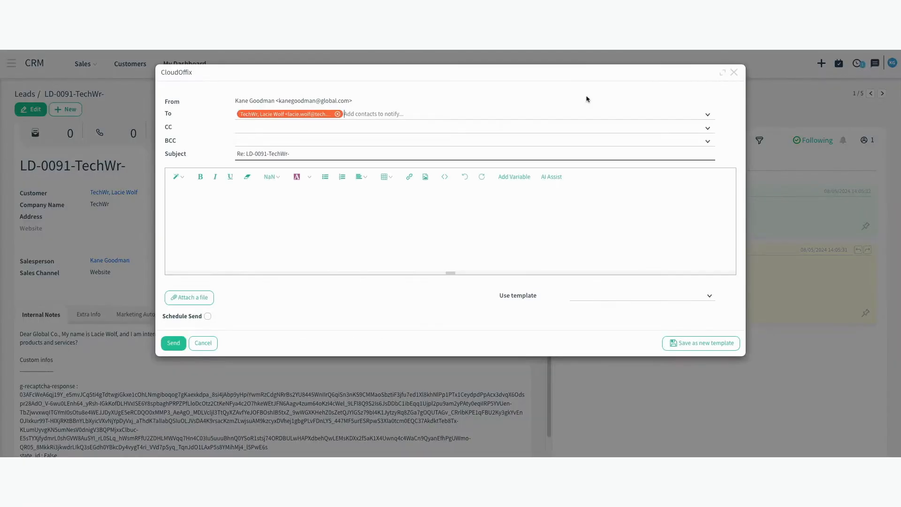
{"action": "left_click", "coordinate": [294, 216]}
{"action": "key", "text": "ctrl+v"}
{"action": "scroll", "coordinate": [290, 220], "scroll_direction": "up", "scroll_amount": 1}
{"action": "scroll", "coordinate": [290, 220], "scroll_direction": "up", "scroll_amount": 2}
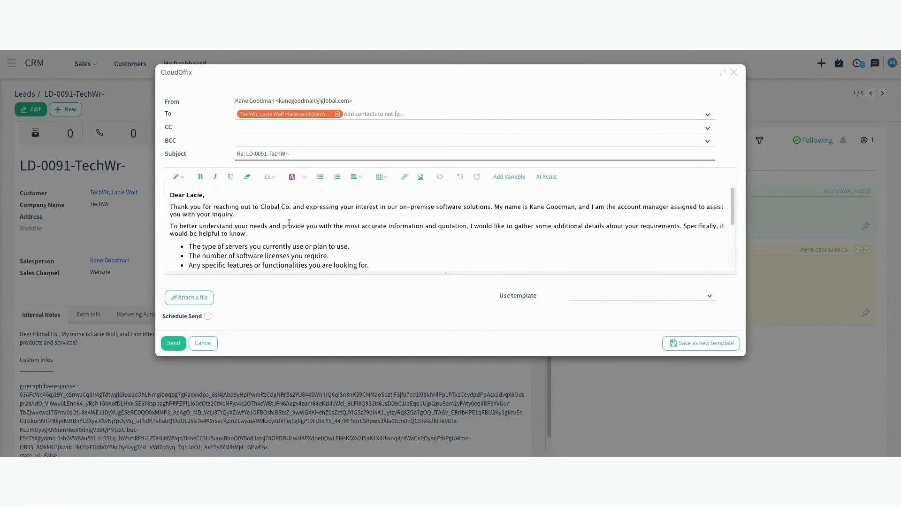
{"action": "left_click", "coordinate": [171, 349]}
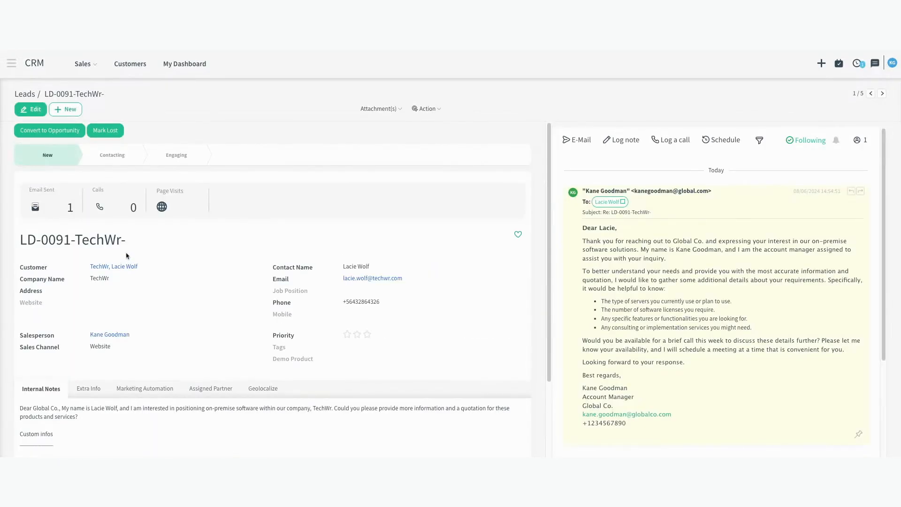
- Advance the TechWr lead's stage to Contacting and, with the customer's reply received, to Engaging
{"action": "left_click", "coordinate": [112, 161]}
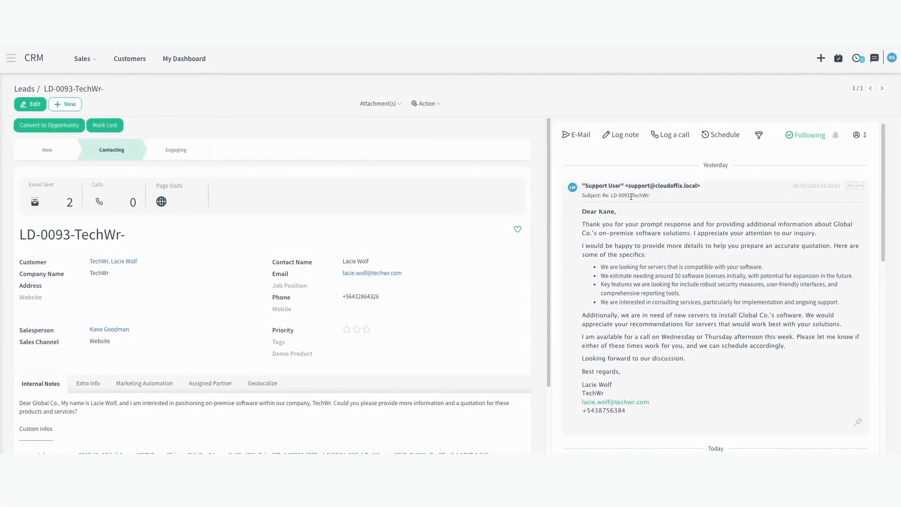
{"action": "left_click", "coordinate": [187, 157]}
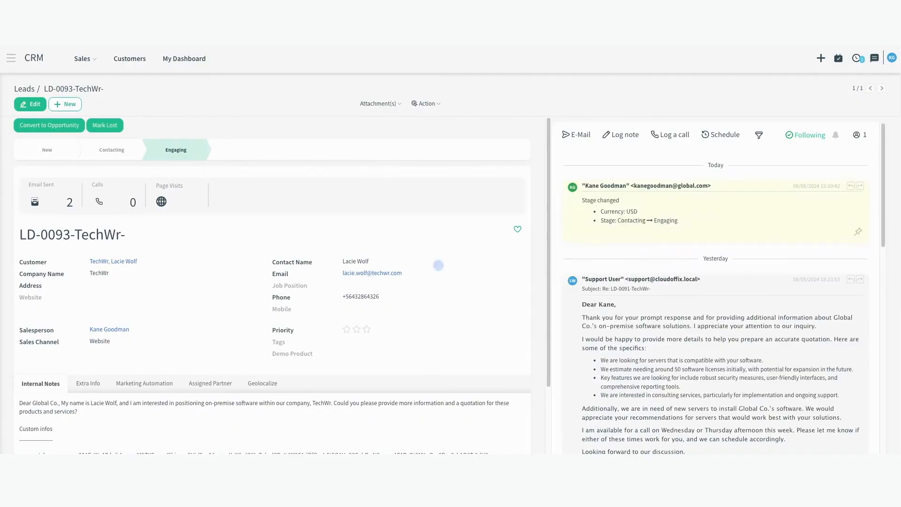
- Review the customer's reply and convert the lead to an opportunity linked to the existing customer
{"action": "scroll", "coordinate": [755, 236], "scroll_direction": "down", "scroll_amount": 3}
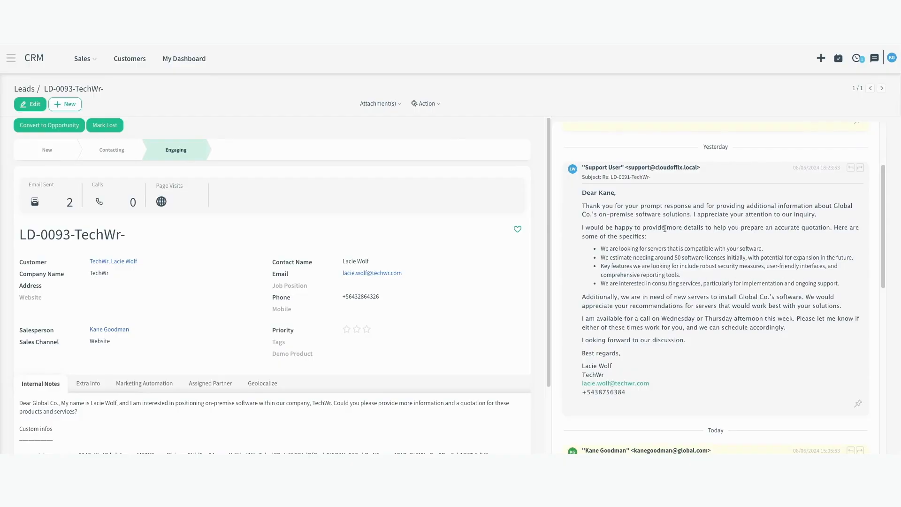
{"action": "left_click", "coordinate": [81, 124]}
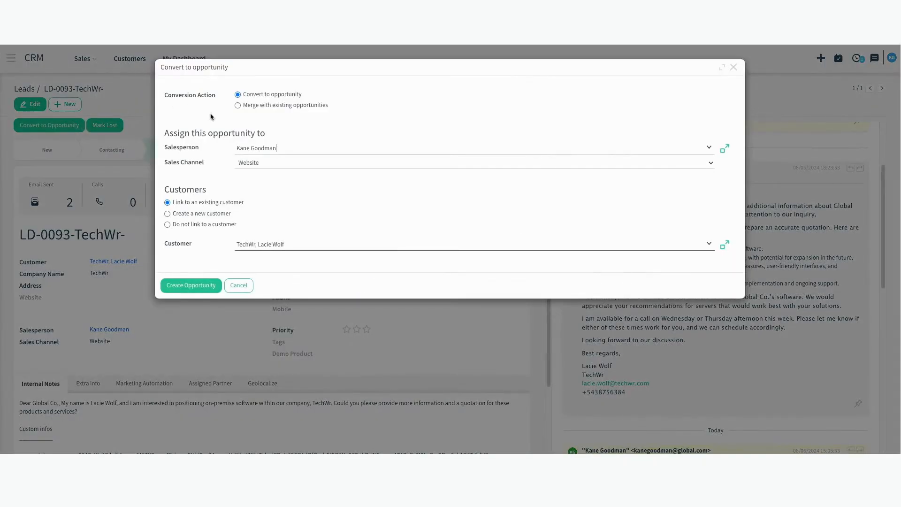
{"action": "left_click", "coordinate": [193, 288]}
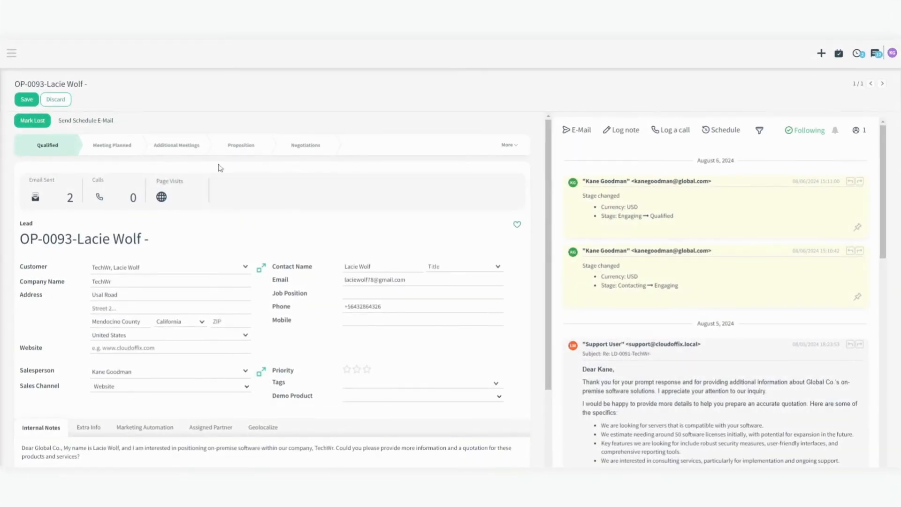
- Send the customer the schedule e-mail for the 1st meeting using the Schedule Meeting Appointment Template, and save the opportunity
{"action": "left_click", "coordinate": [75, 121]}
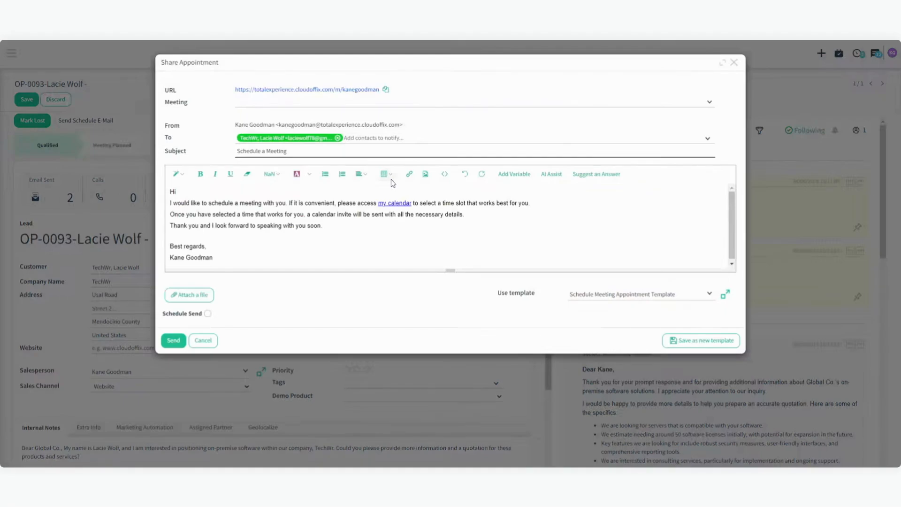
{"action": "left_click", "coordinate": [277, 104]}
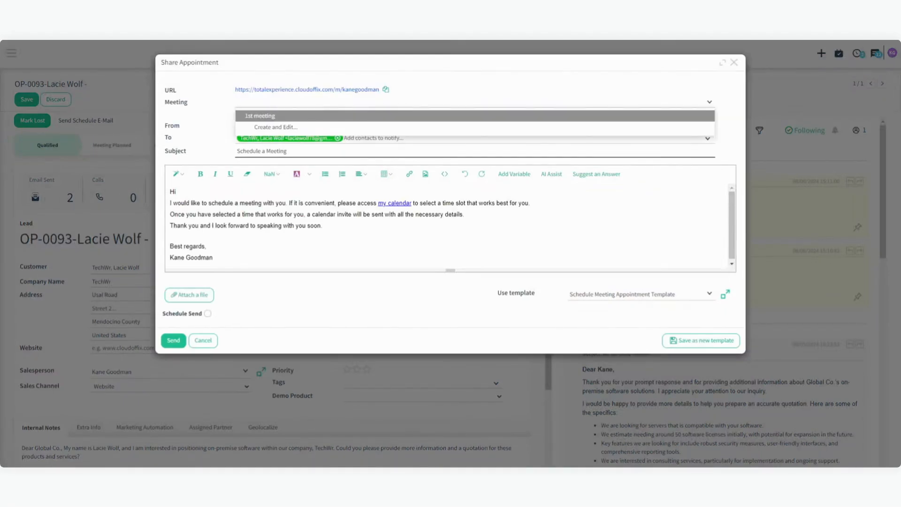
{"action": "left_click", "coordinate": [276, 116]}
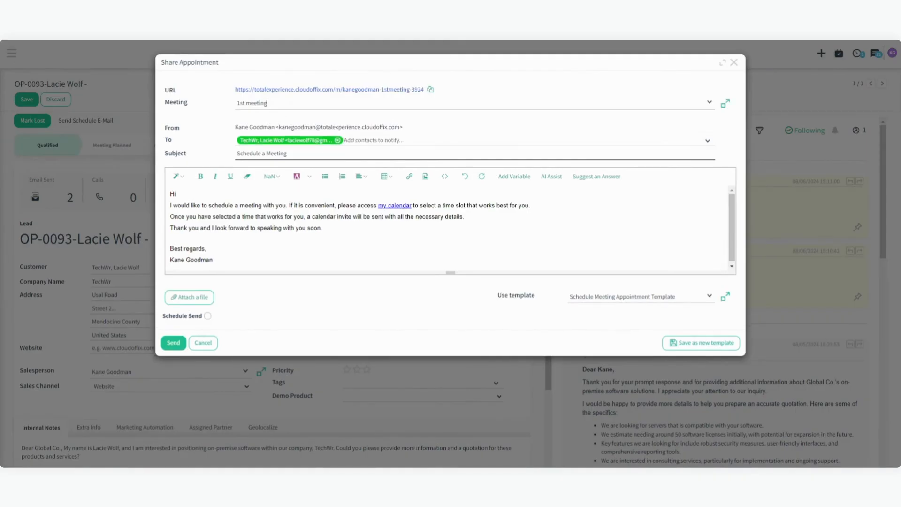
{"action": "left_click", "coordinate": [172, 345]}
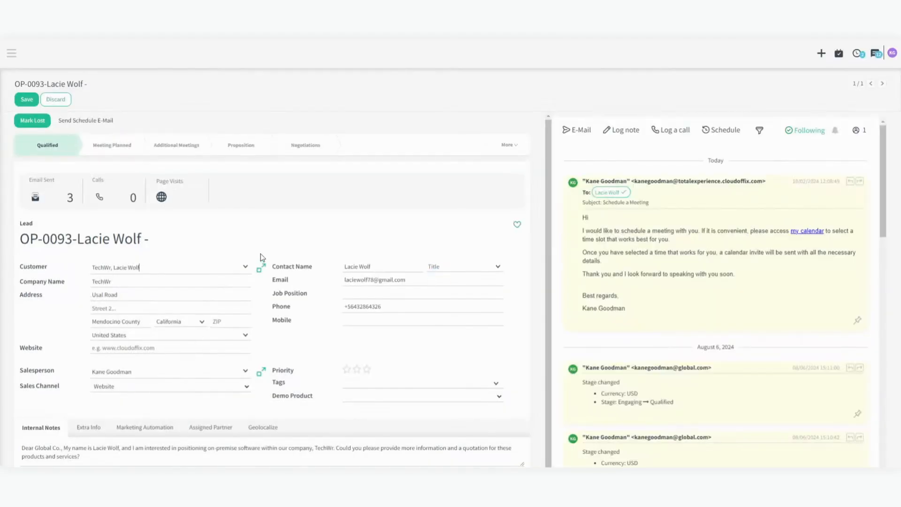
{"action": "left_click", "coordinate": [26, 100]}
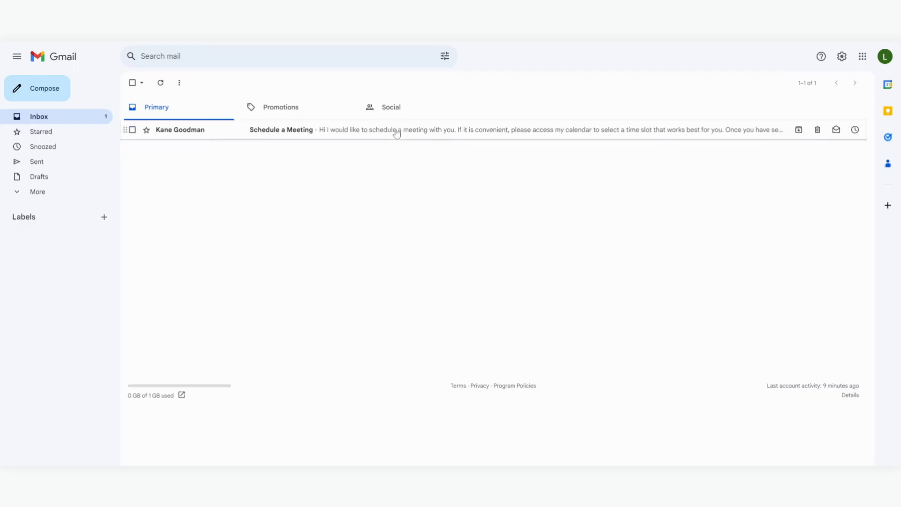
- Switch to the customer's Gmail, open the Schedule a Meeting invitation's calendar and choose October 3, 2024 at 03:30 PM
{"action": "left_click", "coordinate": [396, 132]}
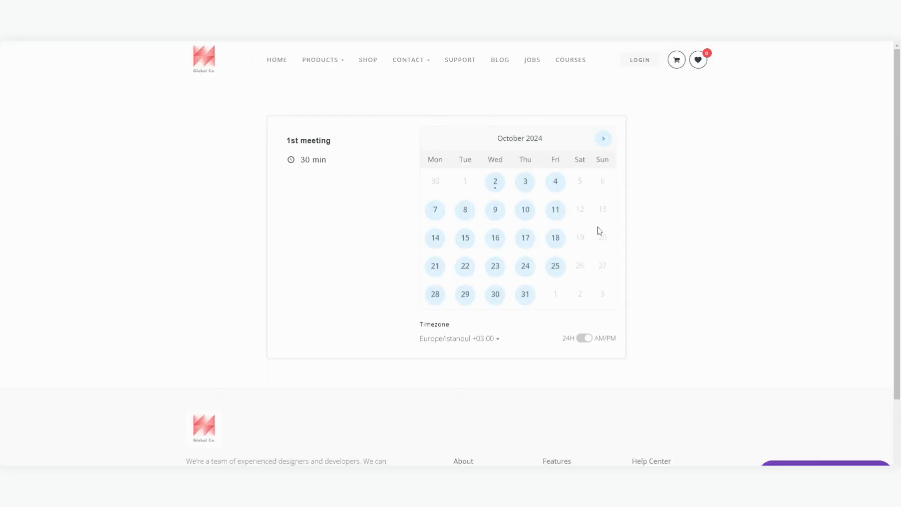
{"action": "left_click", "coordinate": [524, 183]}
{"action": "left_click", "coordinate": [613, 161]}
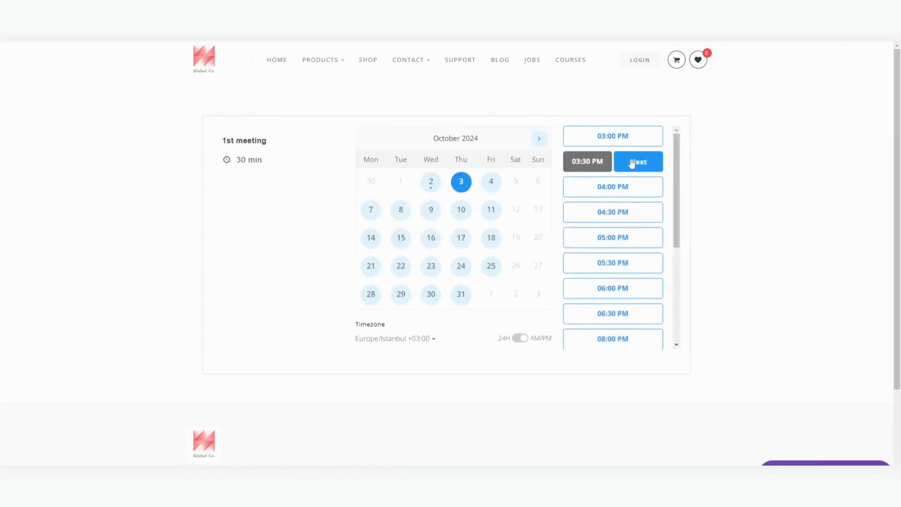
{"action": "left_click", "coordinate": [636, 162]}
- Fill in the booking form with the customer's name, e-mail, company Techwr and description "Thank you", and submit it
{"action": "key", "text": "Return"}
{"action": "key", "text": "Tab"}
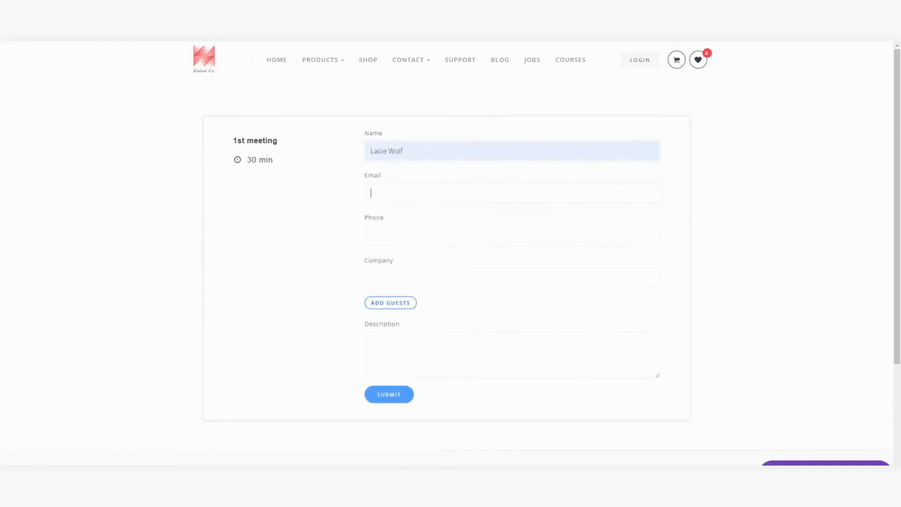
{"action": "key", "text": "Down"}
{"action": "key", "text": "Return"}
{"action": "key", "text": "Return"}
{"action": "key", "text": "Tab"}
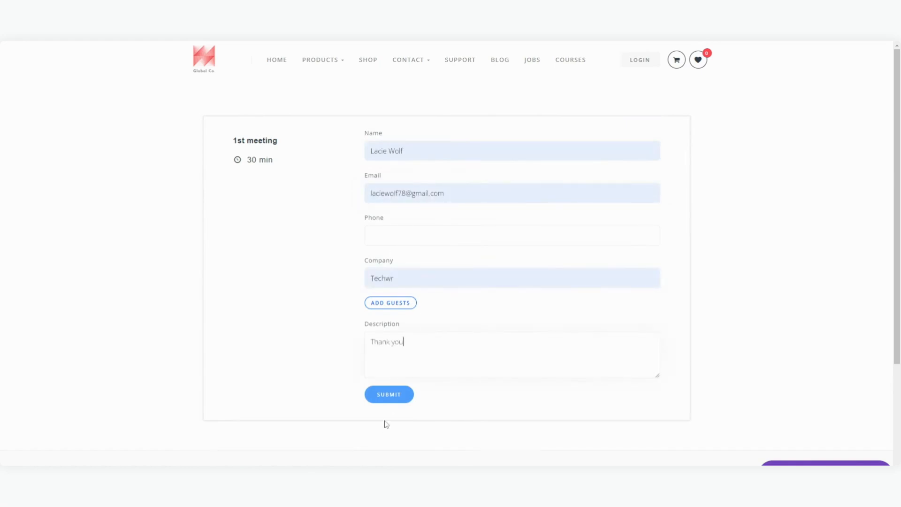
{"action": "left_click", "coordinate": [381, 389]}
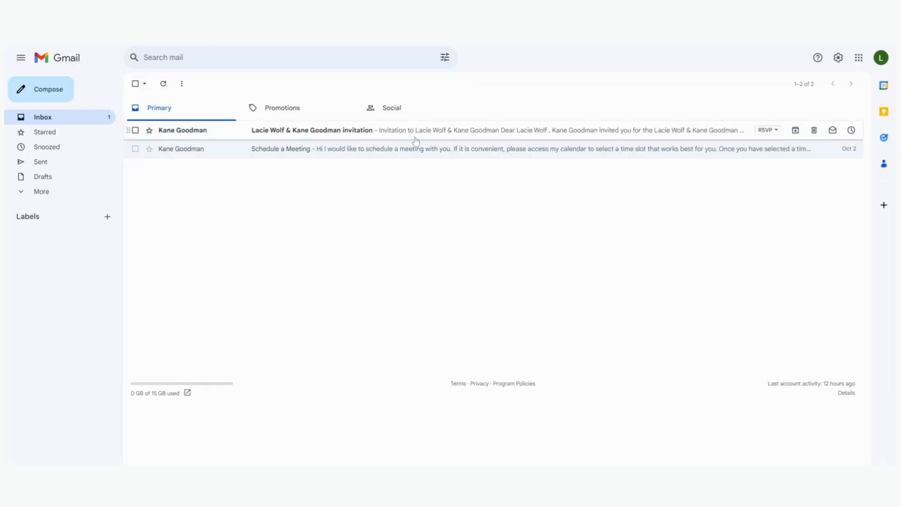
- Open the meeting invitation received in Gmail and accept it with Yes
{"action": "left_click", "coordinate": [416, 133]}
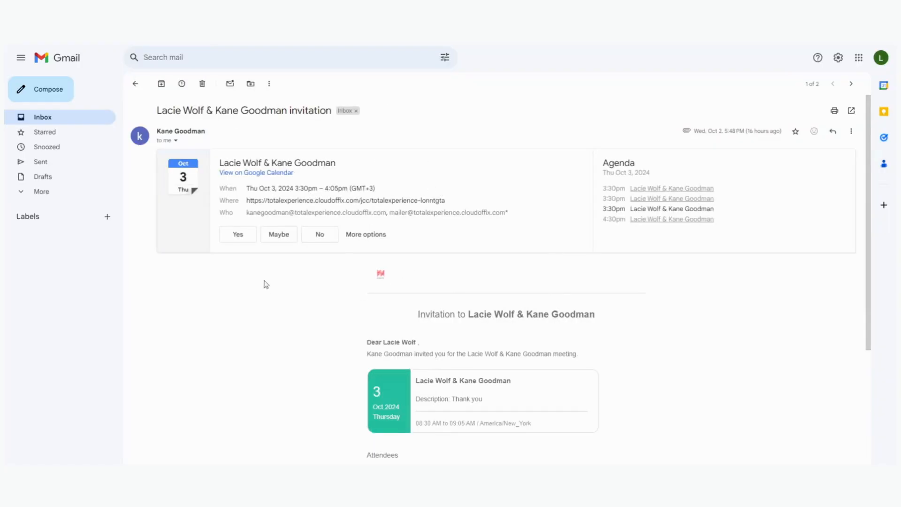
{"action": "left_click", "coordinate": [239, 235]}
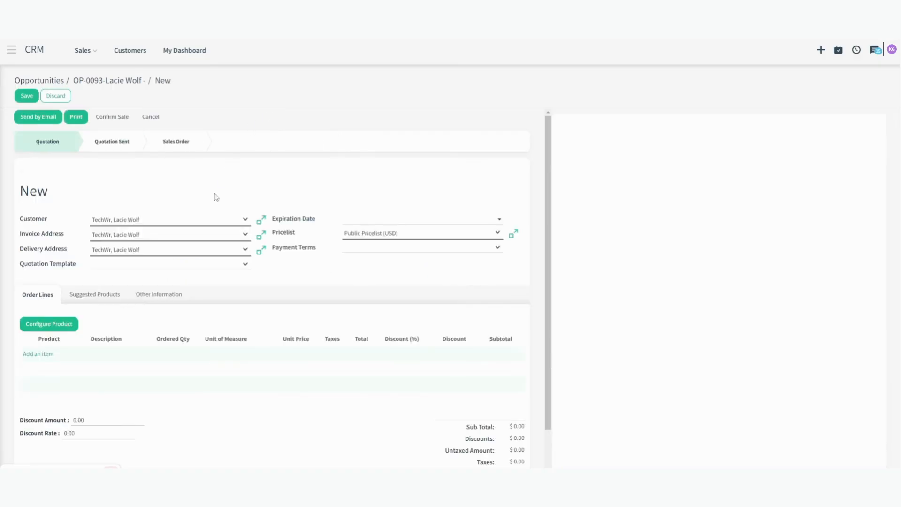
- Add an order line to the new CRM quotation for Consulting with a quantity of 10 days, and save it
{"action": "left_click", "coordinate": [44, 360]}
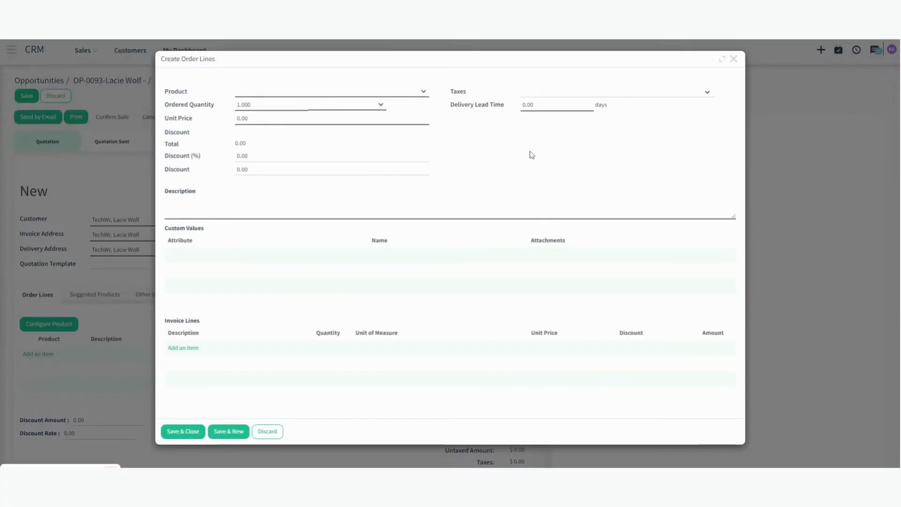
{"action": "type", "text": "consult"}
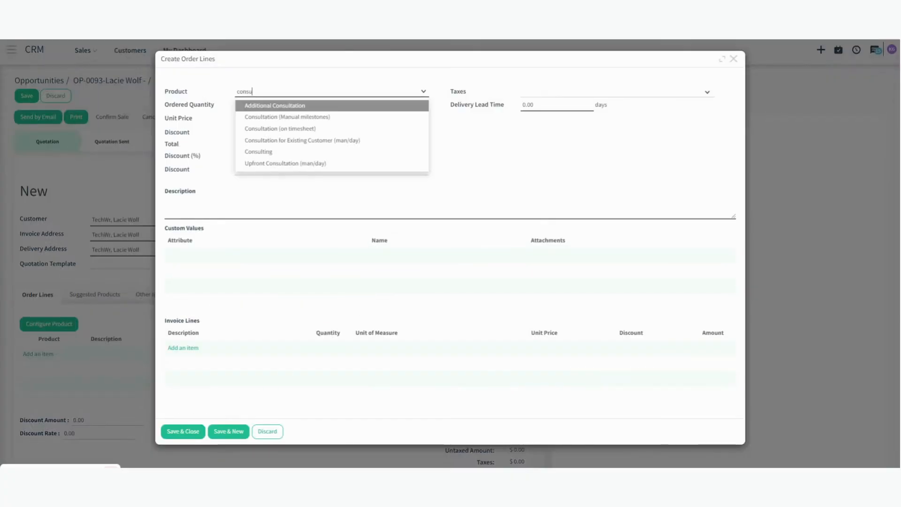
{"action": "left_click", "coordinate": [386, 152]}
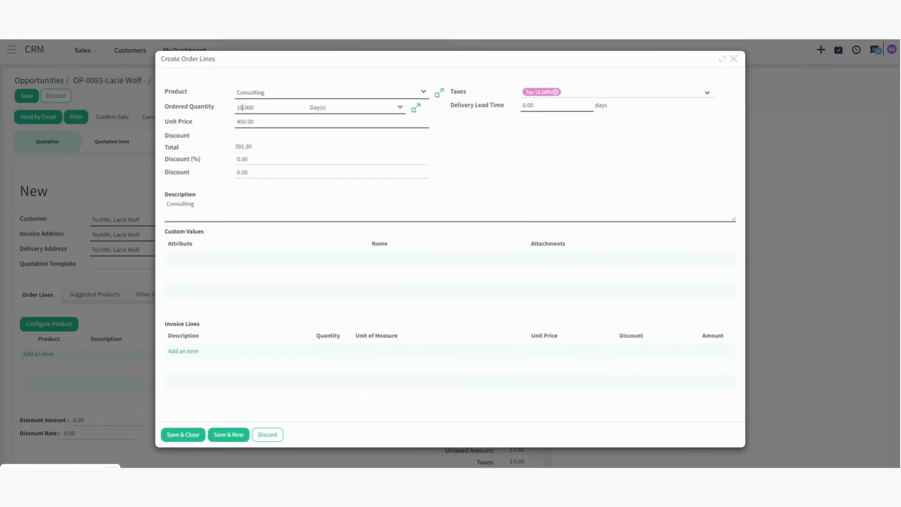
{"action": "left_click", "coordinate": [229, 434]}
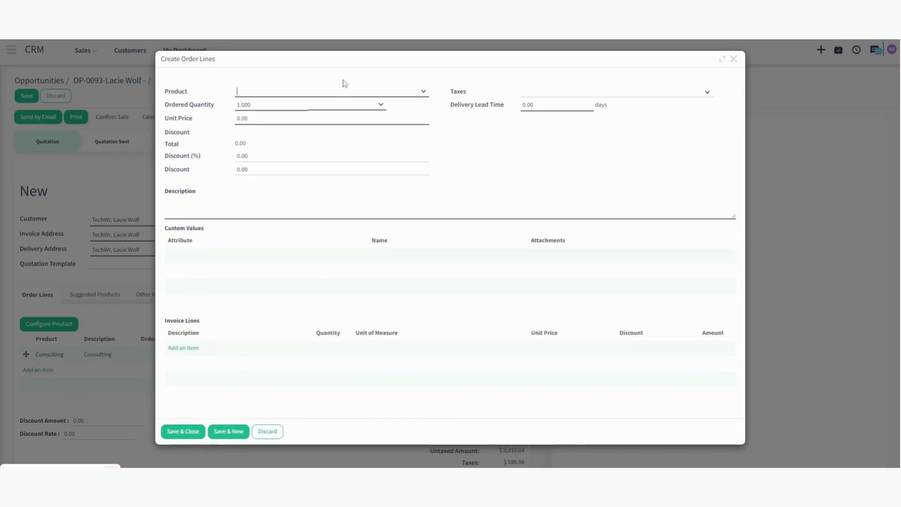
- Add a second order line for Software Licence - Yearly with an ordered quantity of 50, and save it
{"action": "type", "text": "yearly"}
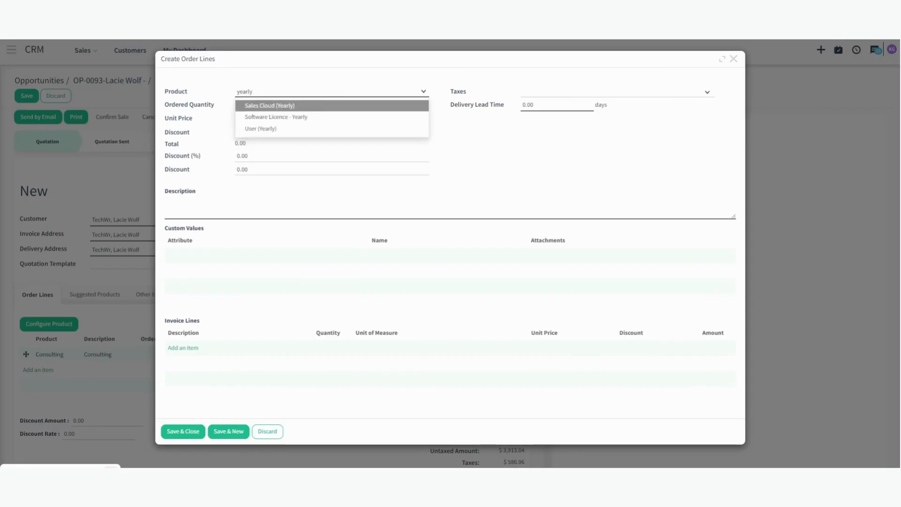
{"action": "left_click", "coordinate": [328, 117]}
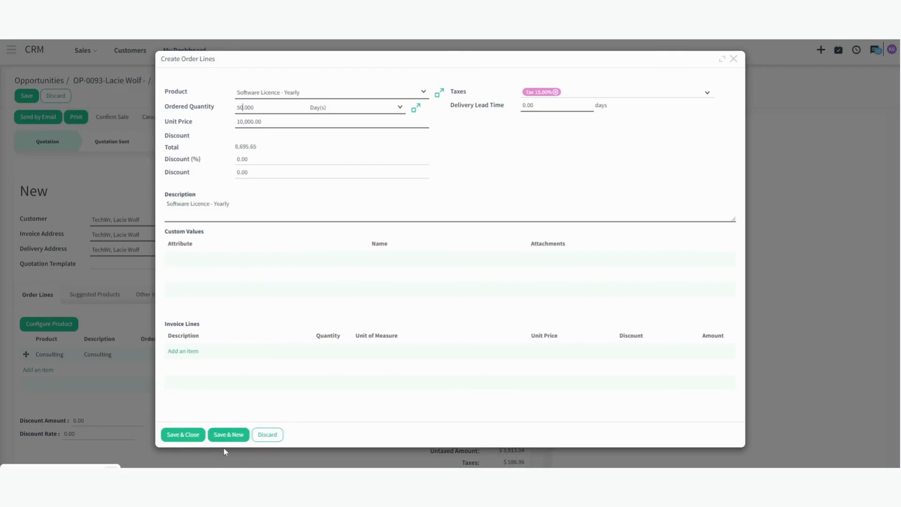
{"action": "left_click", "coordinate": [229, 434]}
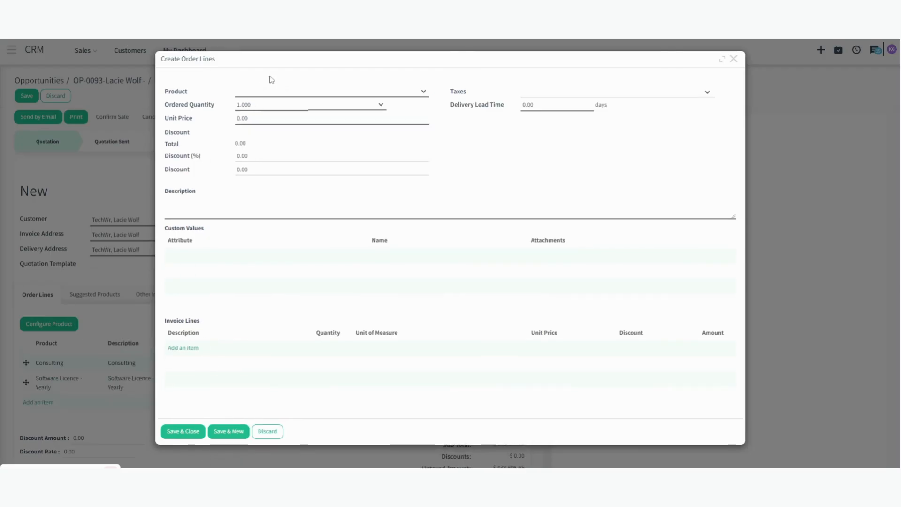
- Add an order line for Server 8 CPU, 256 GB, trying 2 units before setting the quantity to 1, and close the order line form
{"action": "left_click", "coordinate": [252, 177]}
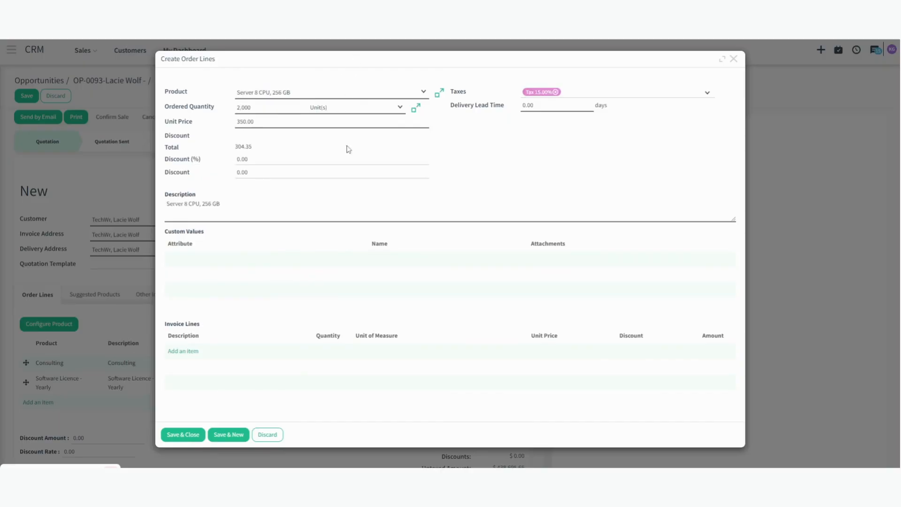
{"action": "left_click", "coordinate": [329, 123]}
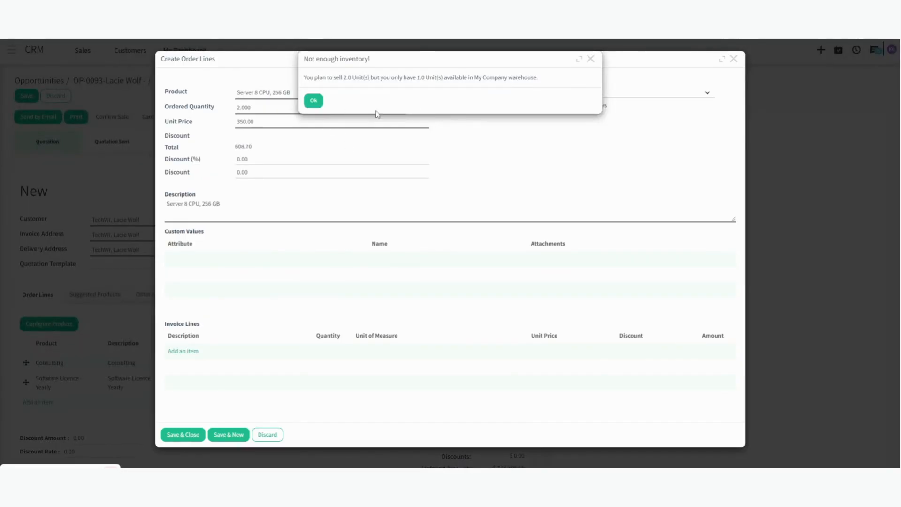
{"action": "left_click", "coordinate": [313, 101]}
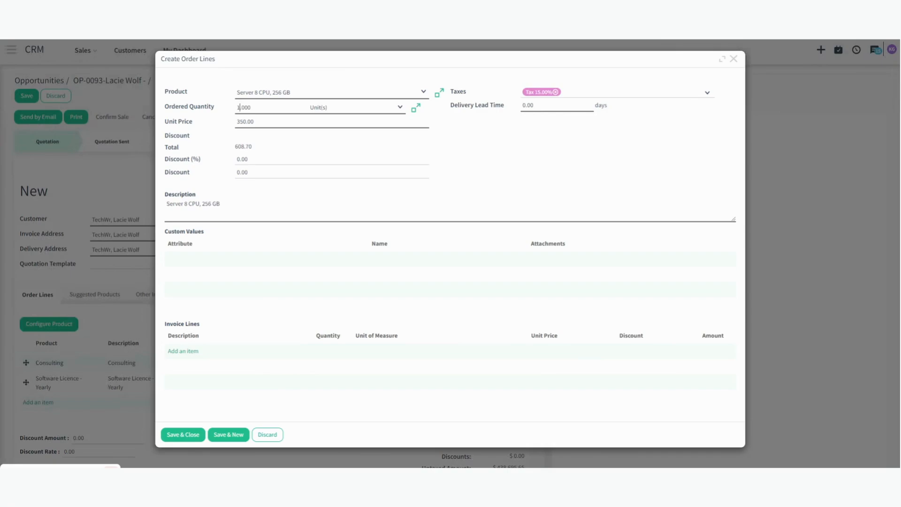
{"action": "left_click", "coordinate": [187, 435]}
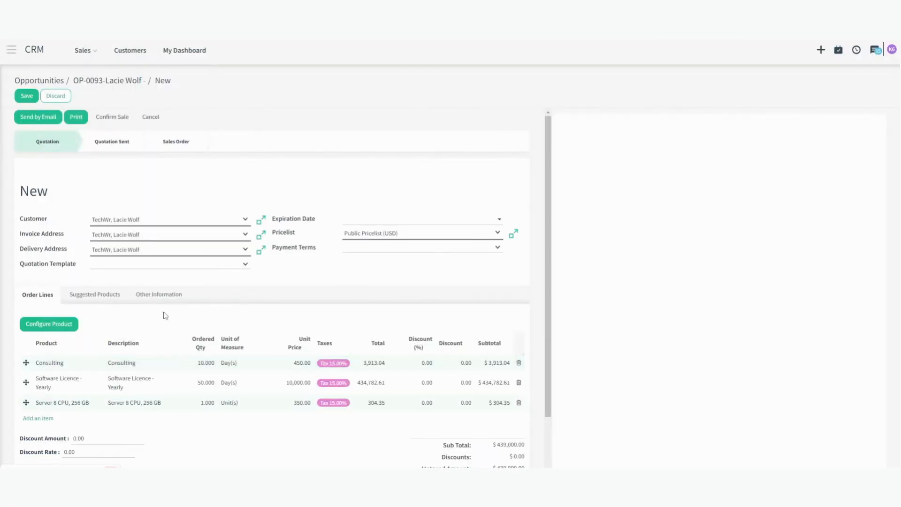
- Save the quotation and update the linked opportunity's expected revenue to match its total
{"action": "left_click", "coordinate": [31, 99]}
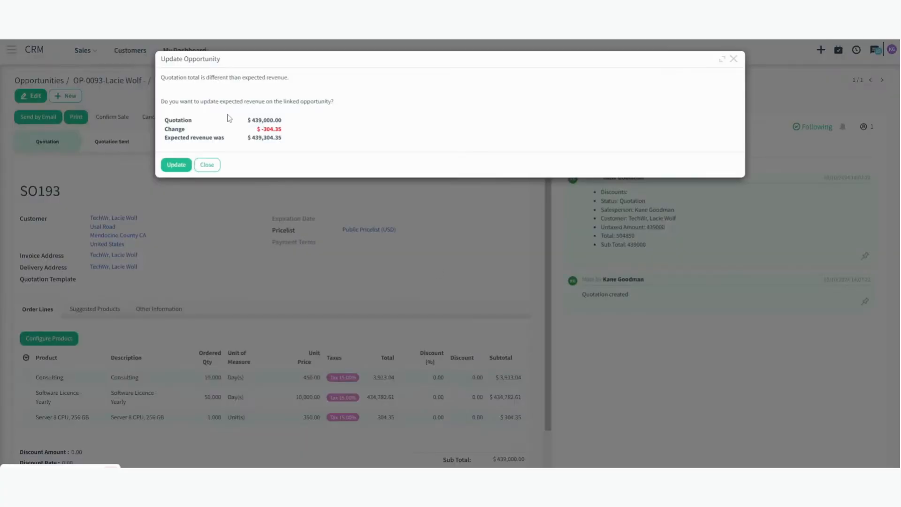
{"action": "left_click", "coordinate": [178, 164]}
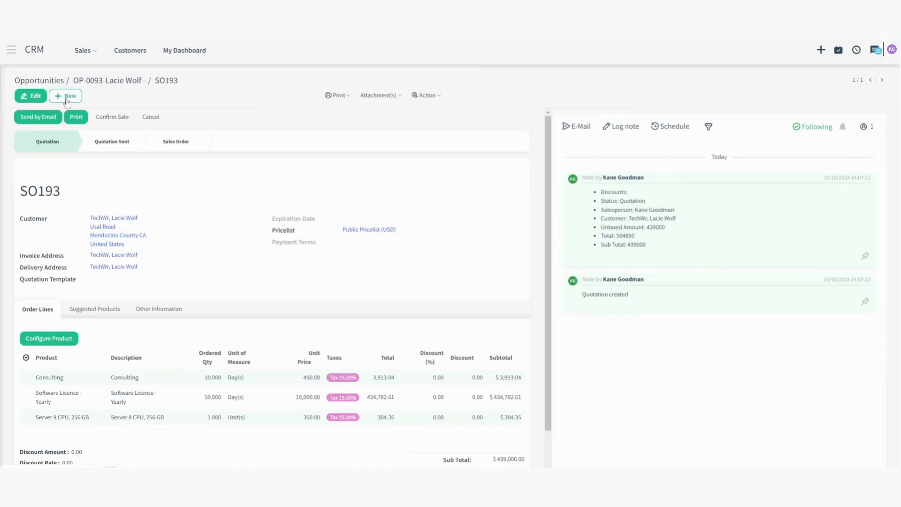
- Switch to the Purchases app to show the requests for quotation
{"action": "left_click", "coordinate": [11, 49]}
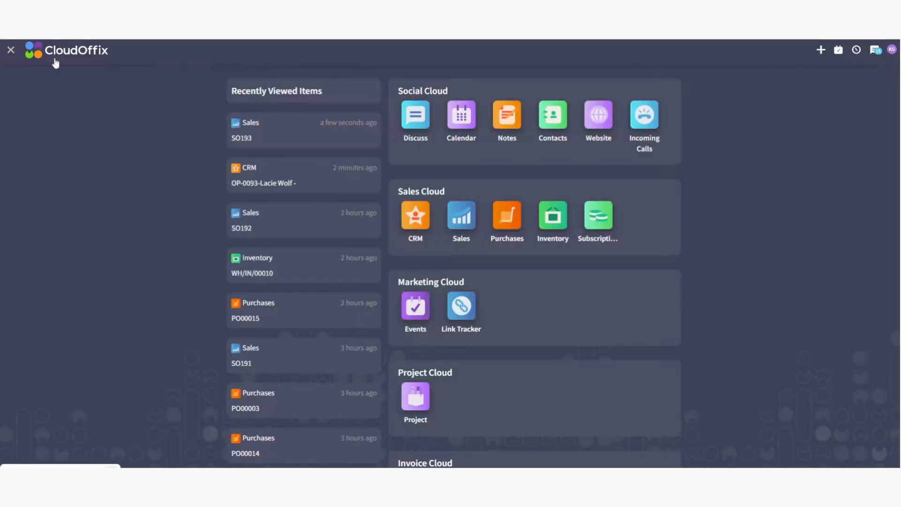
{"action": "left_click", "coordinate": [516, 228]}
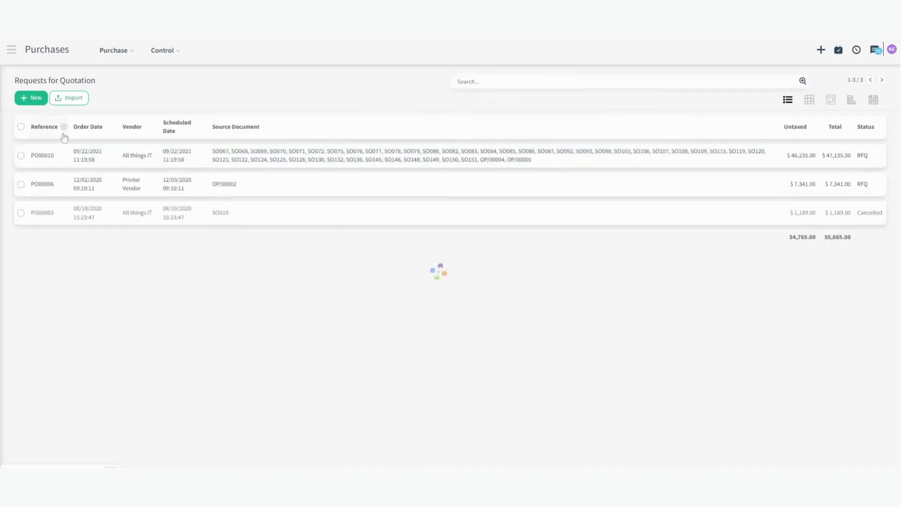
- Create and save a request for quotation to vendor All things IT for 5 units of Server 8 CPU, 256 GB
{"action": "left_click", "coordinate": [31, 98]}
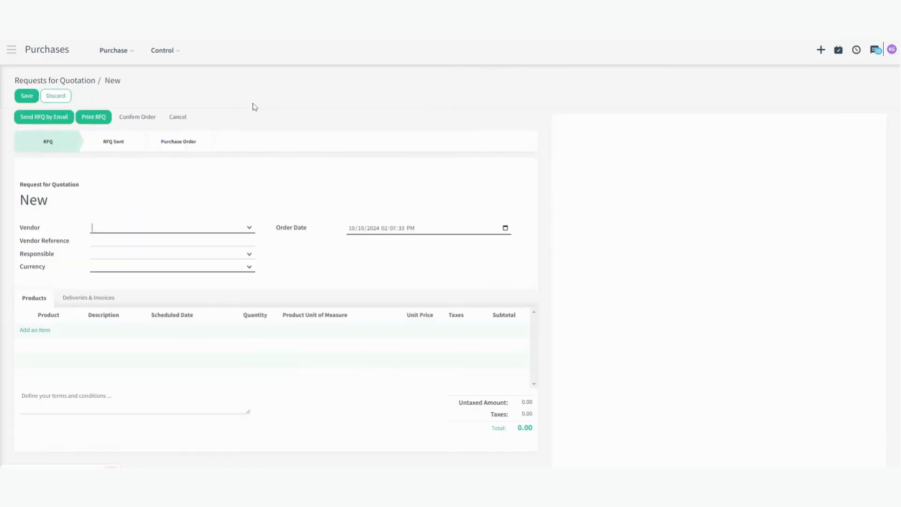
{"action": "left_click", "coordinate": [161, 234]}
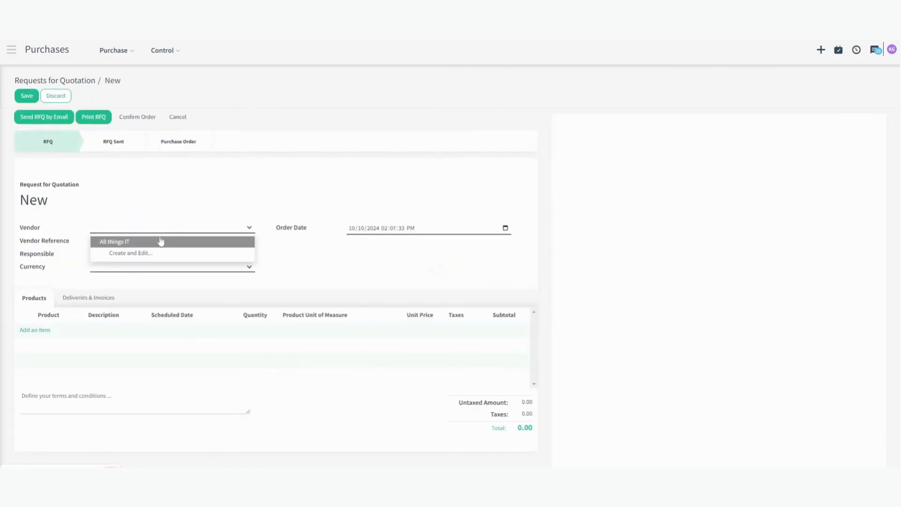
{"action": "left_click", "coordinate": [34, 334]}
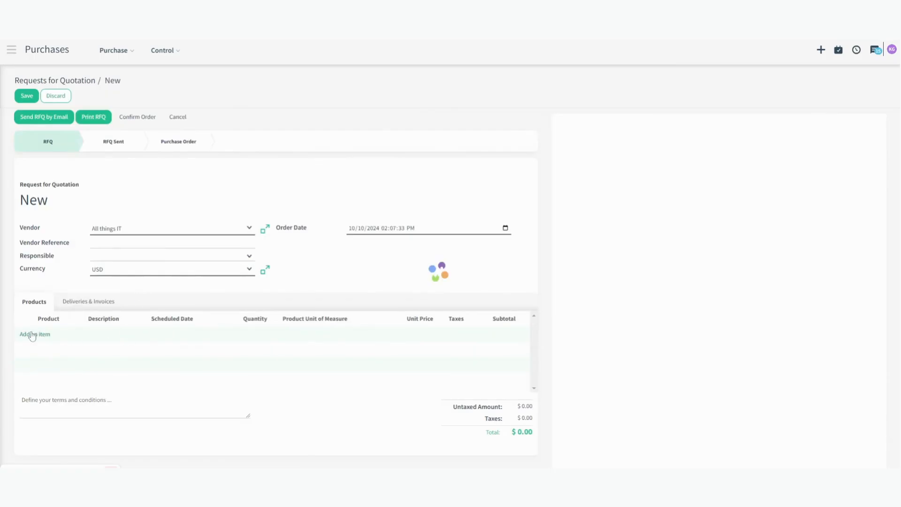
{"action": "type", "text": "s"}
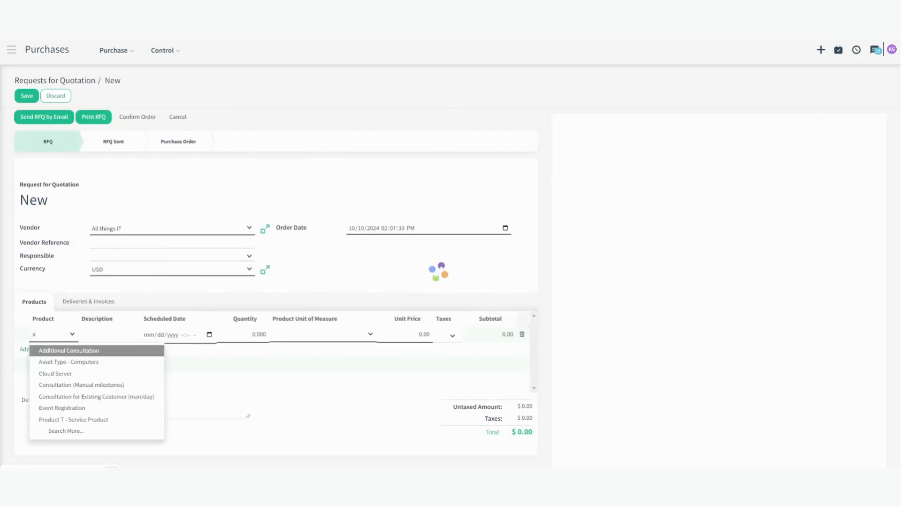
{"action": "type", "text": "erver"}
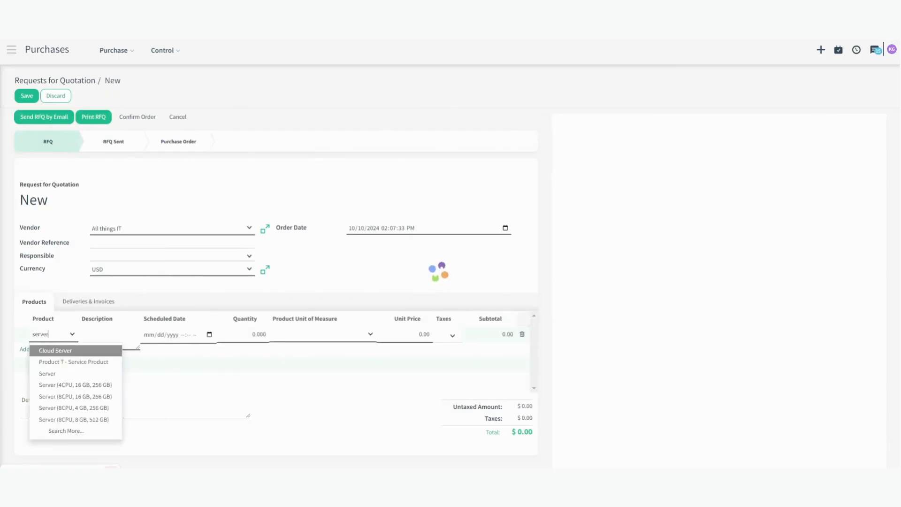
{"action": "left_click", "coordinate": [66, 422]}
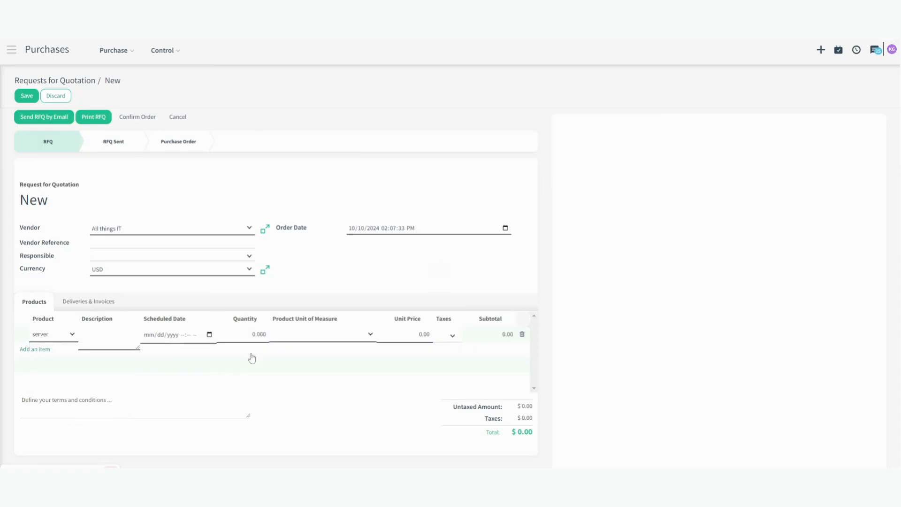
{"action": "left_click", "coordinate": [27, 97]}
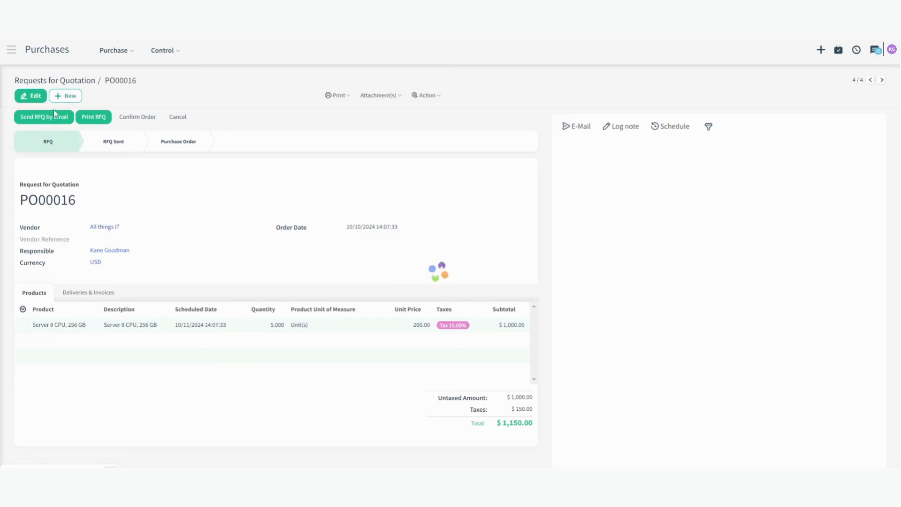
- Confirm the purchase order and receive its products, validating the incoming transfer with all reserved quantities processed
{"action": "left_click", "coordinate": [138, 117]}
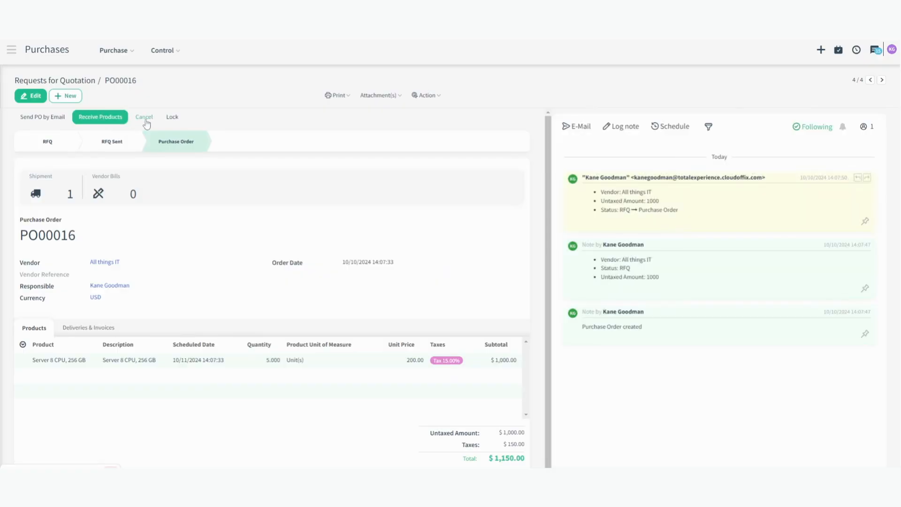
{"action": "left_click", "coordinate": [122, 121]}
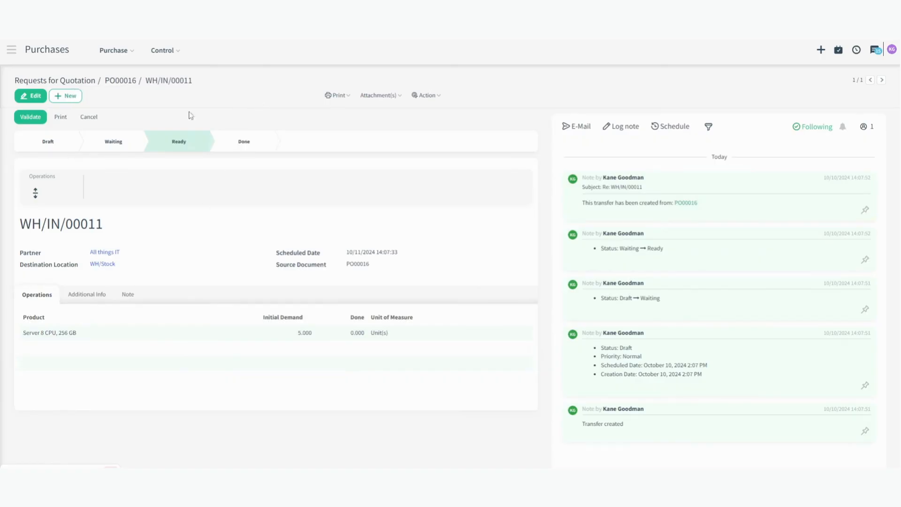
{"action": "left_click", "coordinate": [29, 116]}
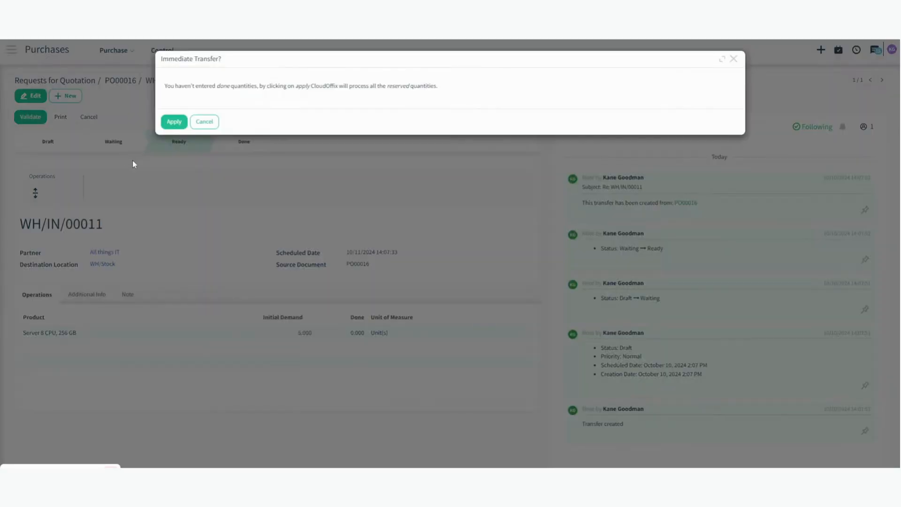
{"action": "left_click", "coordinate": [173, 122]}
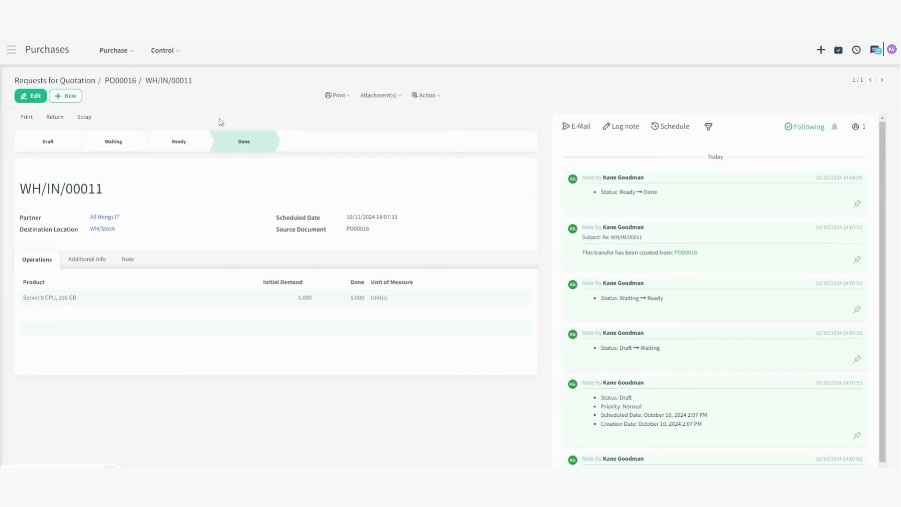
- Switch to the Sales app and set the Server 8 CPU, 256 GB line's ordered quantity to 2 in the newest quotation
{"action": "left_click", "coordinate": [11, 51]}
{"action": "left_click", "coordinate": [452, 220]}
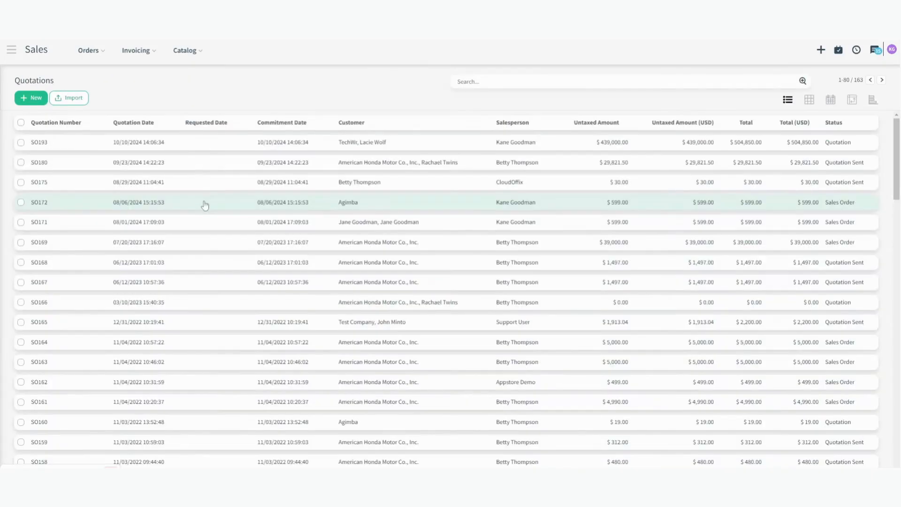
{"action": "left_click", "coordinate": [186, 147]}
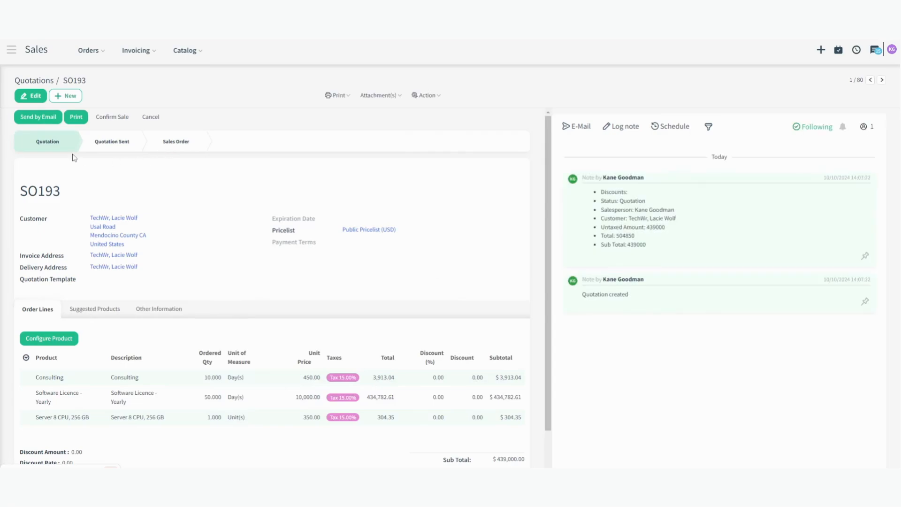
{"action": "left_click", "coordinate": [31, 95]}
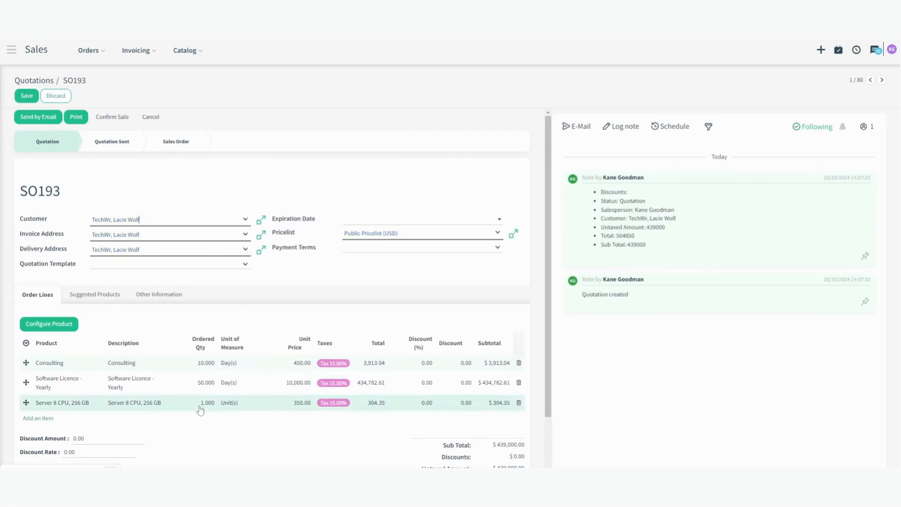
{"action": "left_click", "coordinate": [182, 402]}
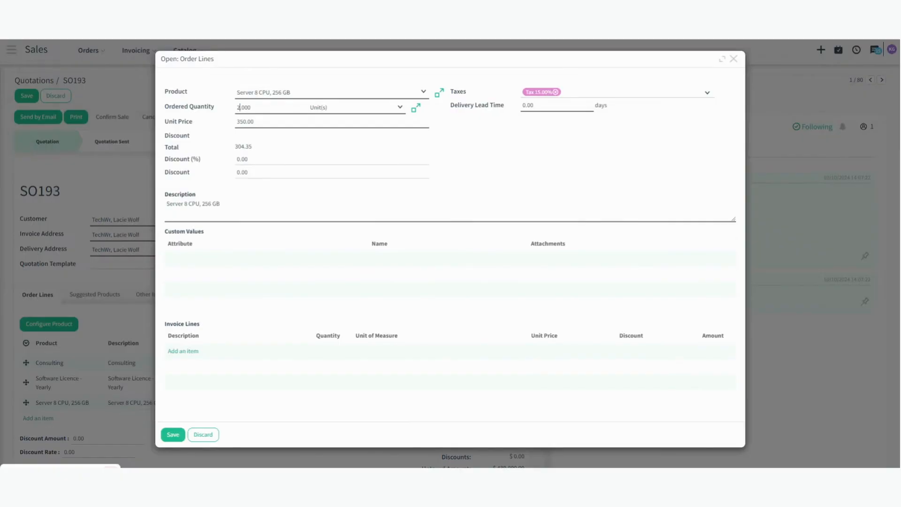
{"action": "left_click", "coordinate": [165, 435]}
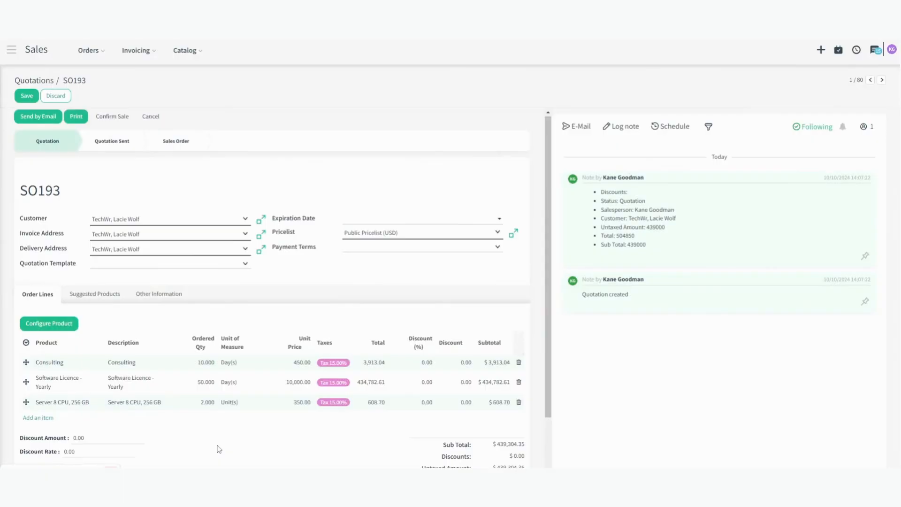
- Save the quotation with the linked opportunity's expected revenue updated, and email it to the customer with its PDF attached
{"action": "left_click", "coordinate": [27, 96]}
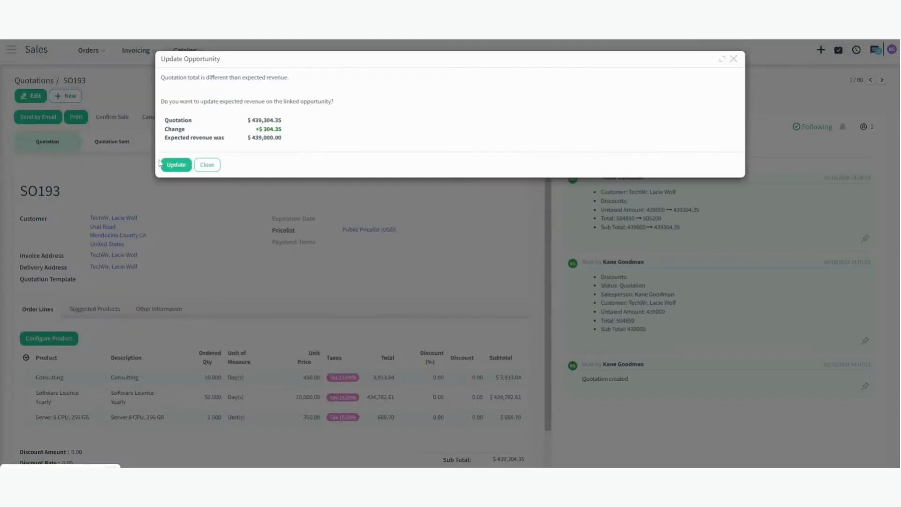
{"action": "left_click", "coordinate": [172, 165]}
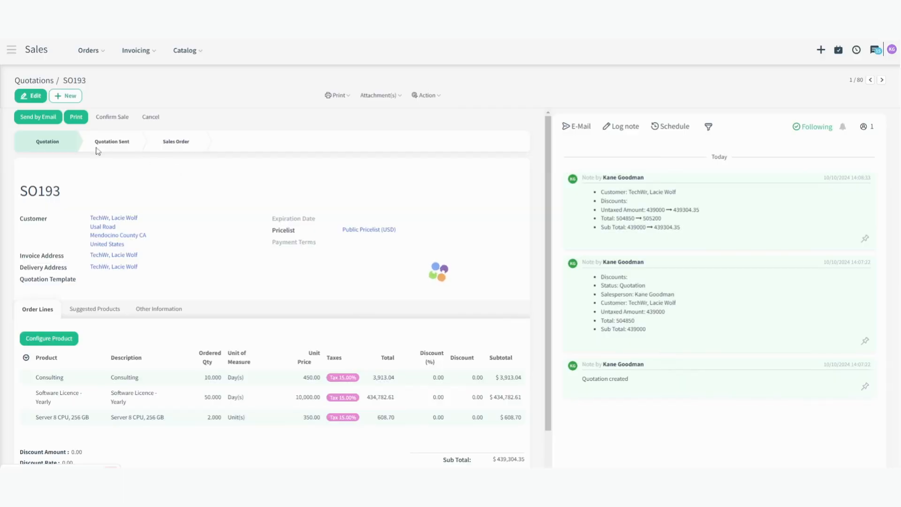
{"action": "left_click", "coordinate": [43, 122]}
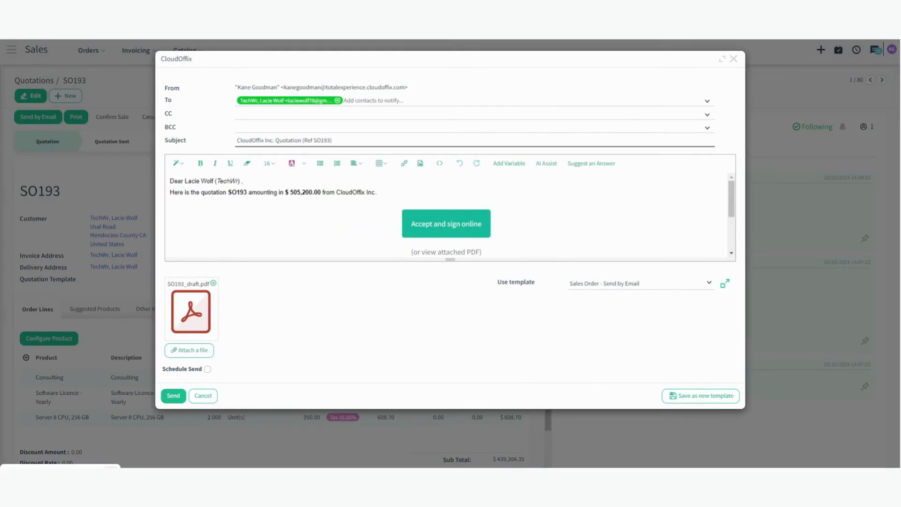
{"action": "left_click", "coordinate": [172, 397]}
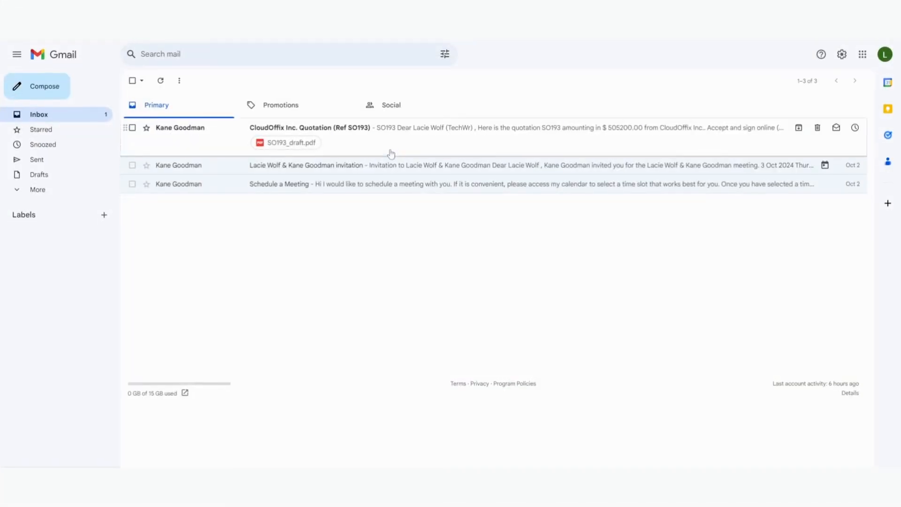
- From the customer's Gmail, open the quotation online and ask for changes with the message "A discount would be great and make all the difference"
{"action": "left_click", "coordinate": [391, 140]}
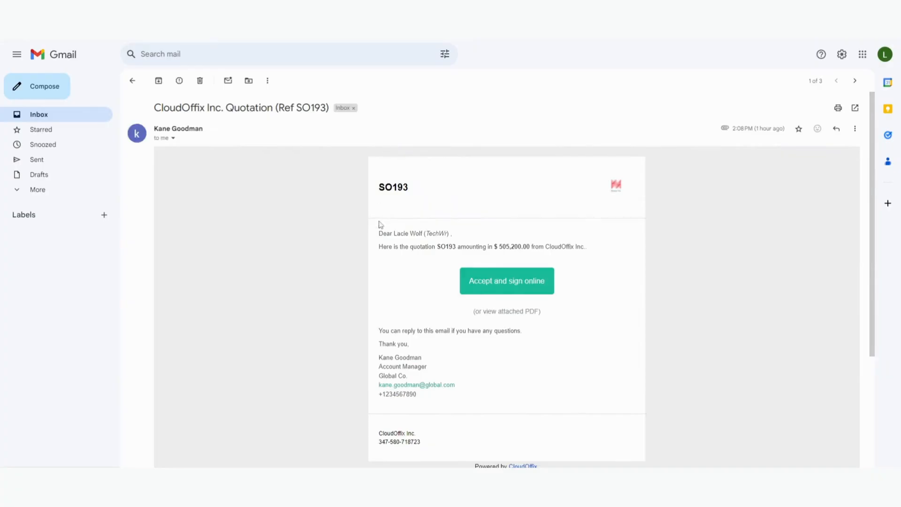
{"action": "left_click", "coordinate": [520, 282]}
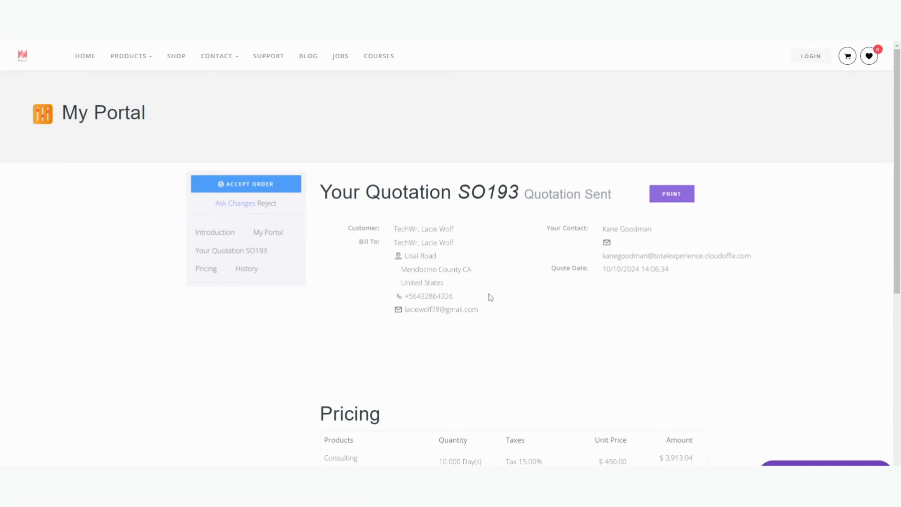
{"action": "scroll", "coordinate": [501, 289], "scroll_direction": "down", "scroll_amount": 5}
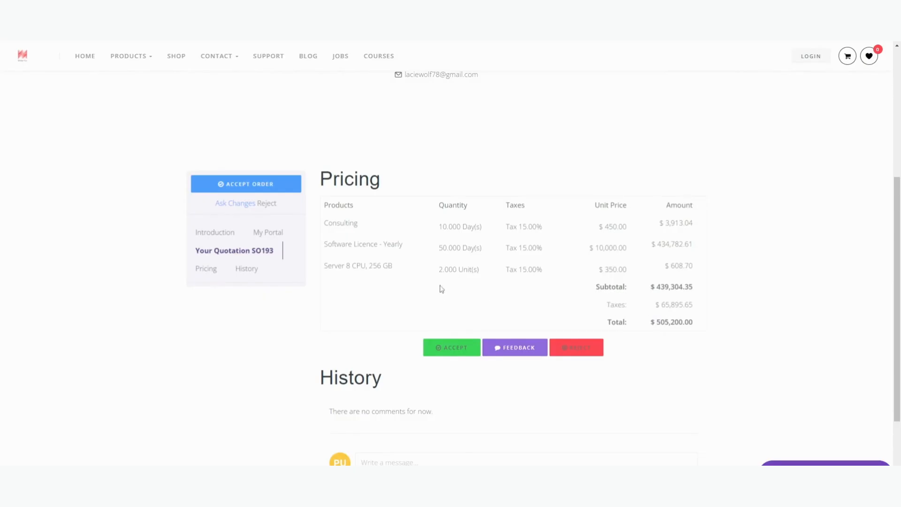
{"action": "scroll", "coordinate": [441, 288], "scroll_direction": "up", "scroll_amount": 2}
{"action": "left_click", "coordinate": [235, 203]}
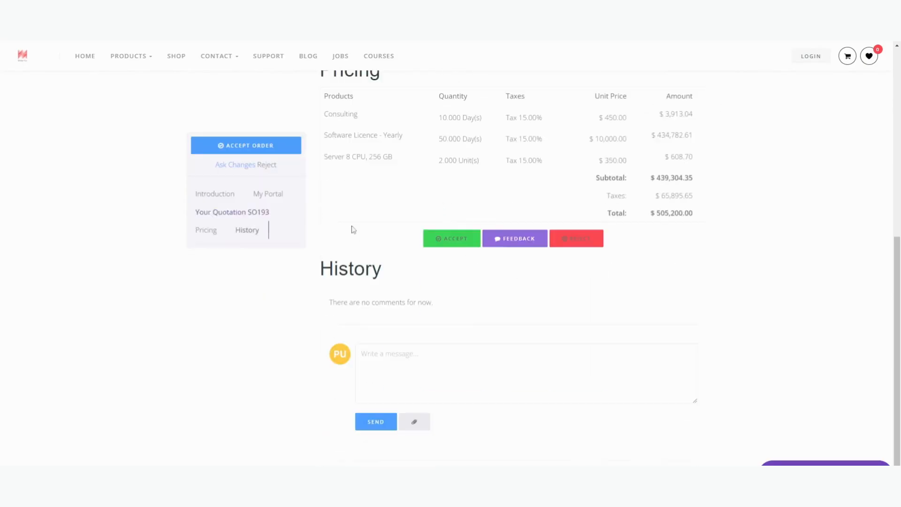
{"action": "type", "text": "A discount would be great and make all the difference"}
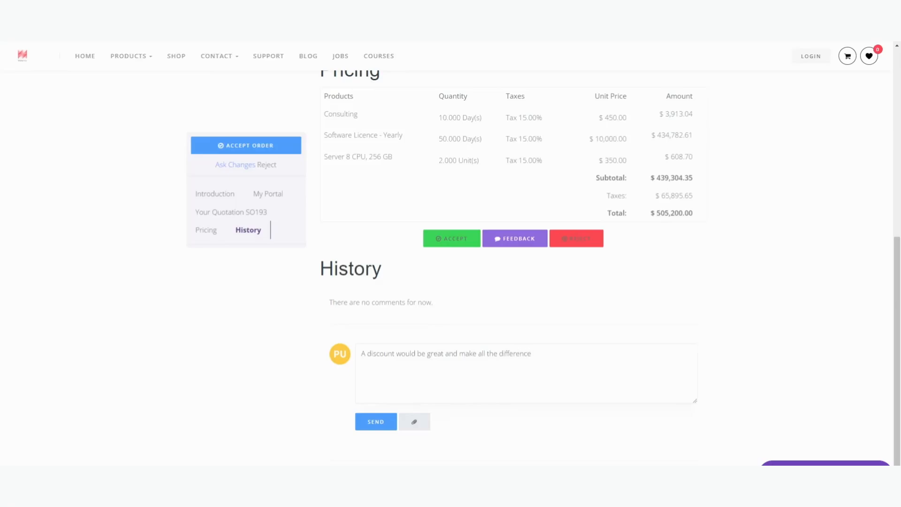
{"action": "left_click", "coordinate": [381, 424]}
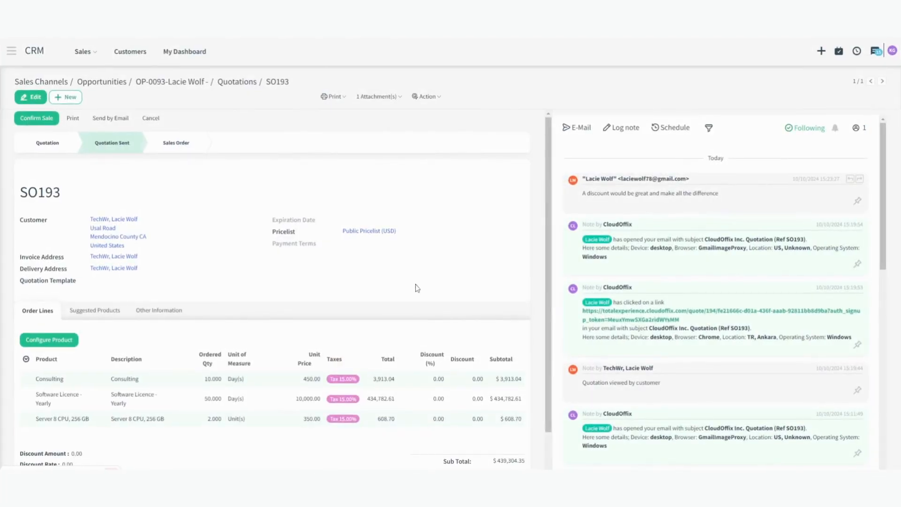
- Back in the CRM quotation, apply a discount rate of 15 to the whole order and save it
{"action": "scroll", "coordinate": [370, 293], "scroll_direction": "down", "scroll_amount": 2}
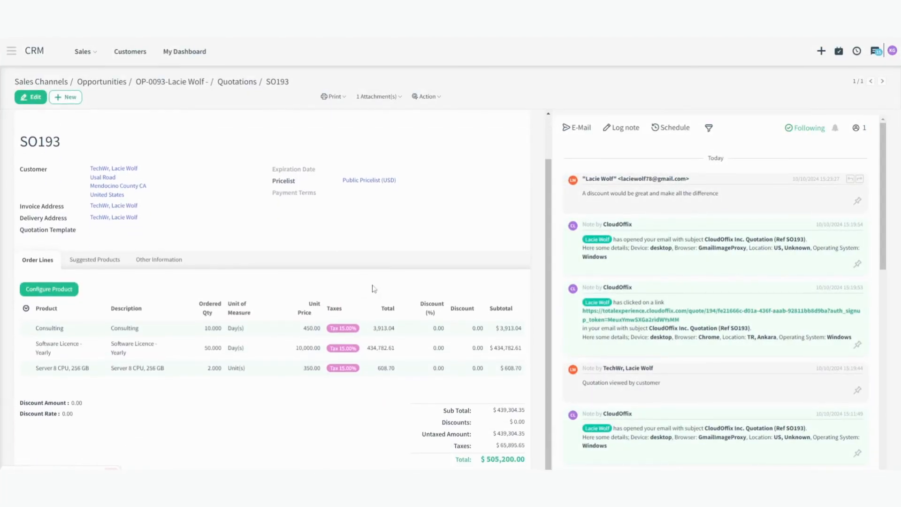
{"action": "scroll", "coordinate": [253, 221], "scroll_direction": "up", "scroll_amount": 2}
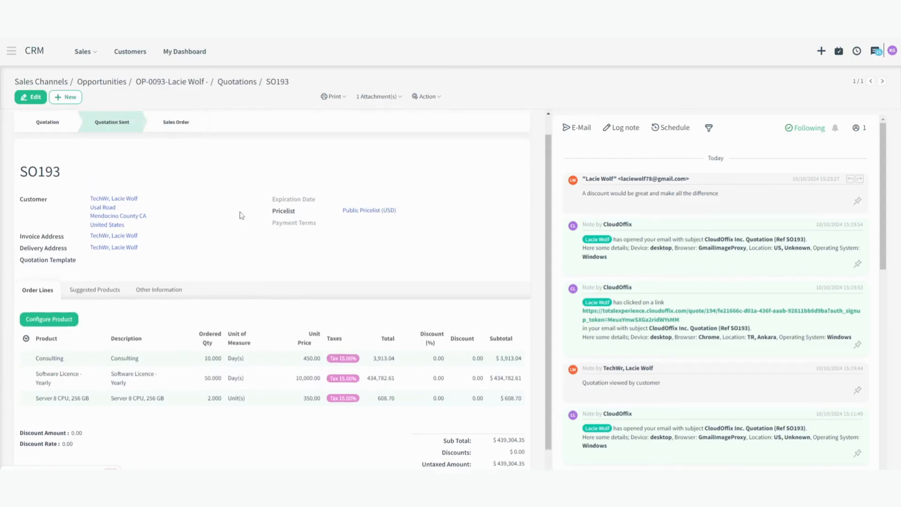
{"action": "left_click", "coordinate": [36, 97]}
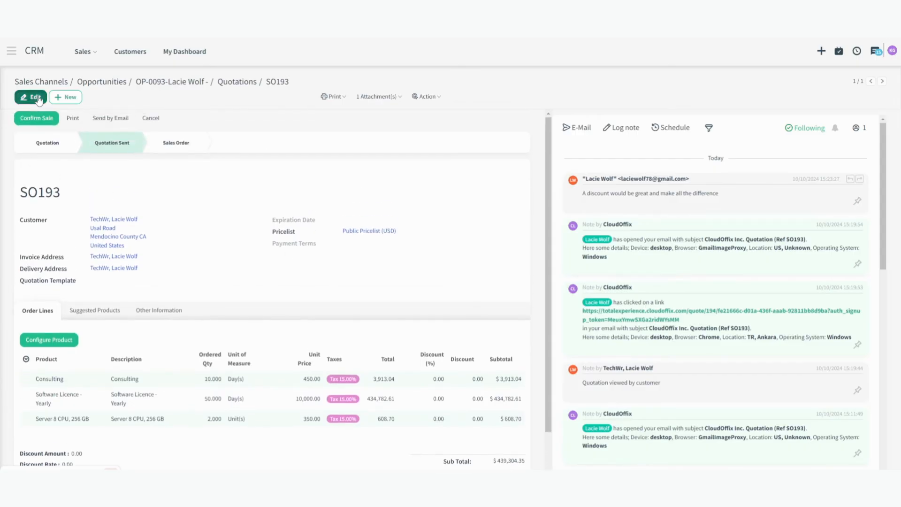
{"action": "scroll", "coordinate": [204, 407], "scroll_direction": "down", "scroll_amount": 3}
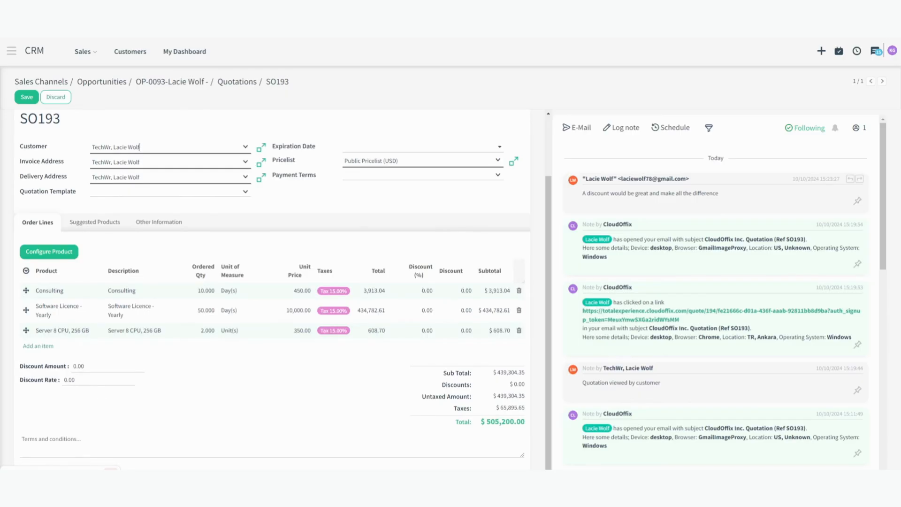
{"action": "left_click", "coordinate": [47, 384]}
{"action": "type", "text": "15"}
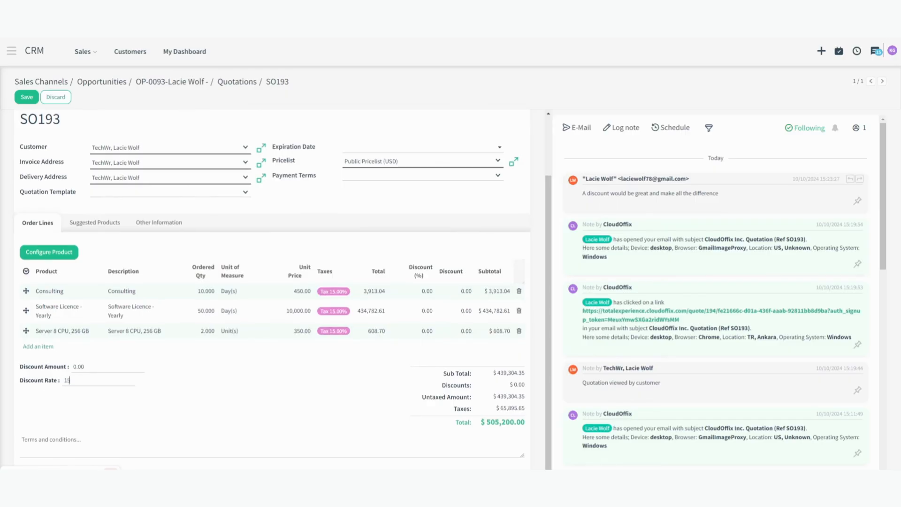
{"action": "left_click", "coordinate": [159, 413]}
{"action": "scroll", "coordinate": [70, 287], "scroll_direction": "up", "scroll_amount": 2}
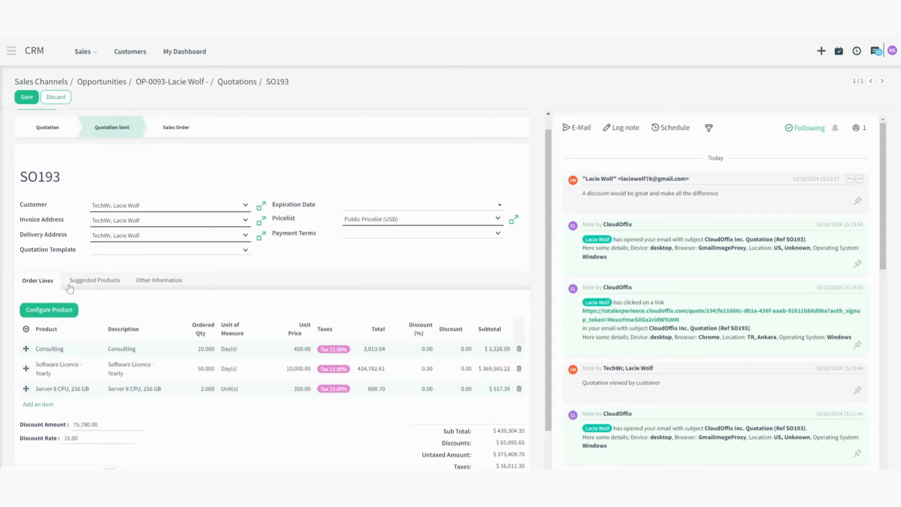
{"action": "left_click", "coordinate": [27, 97]}
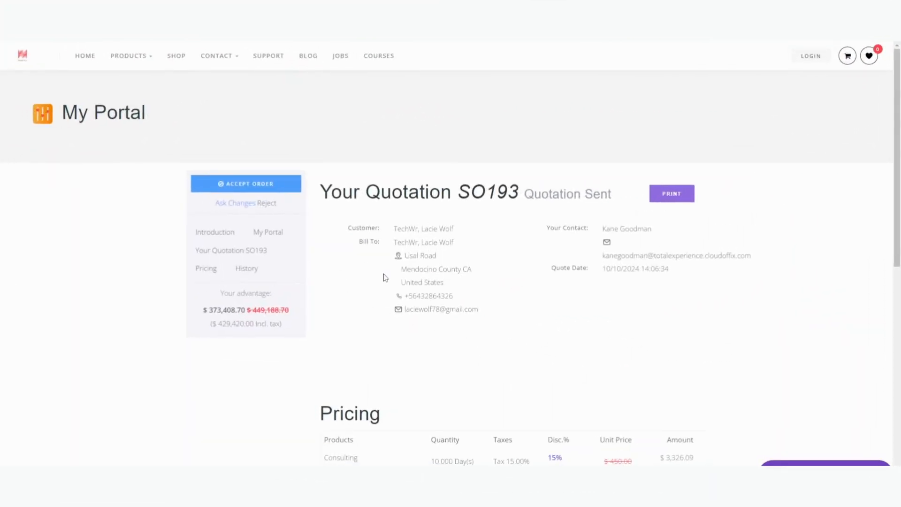
- In the online portal, accept the discounted quotation and sign it with a freehand signature on the customer's behalf
{"action": "scroll", "coordinate": [385, 277], "scroll_direction": "down", "scroll_amount": 1}
{"action": "scroll", "coordinate": [392, 288], "scroll_direction": "down", "scroll_amount": 4}
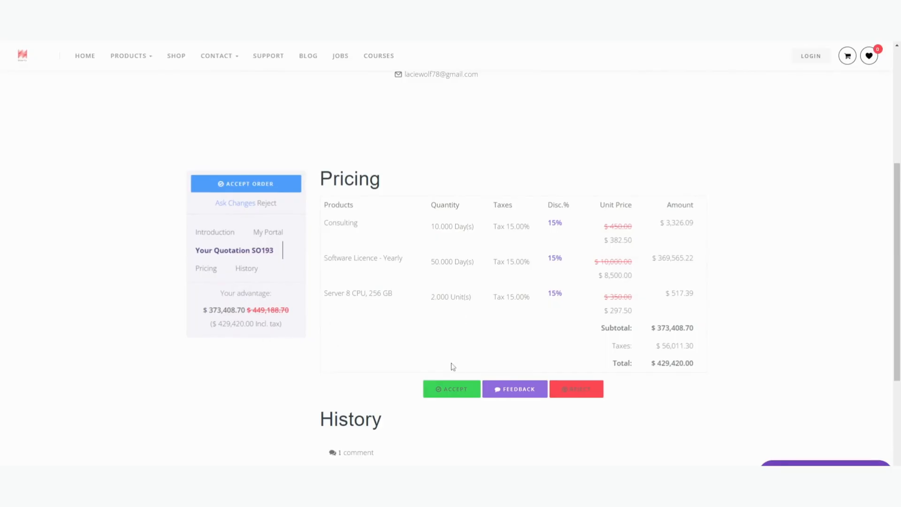
{"action": "left_click", "coordinate": [443, 387]}
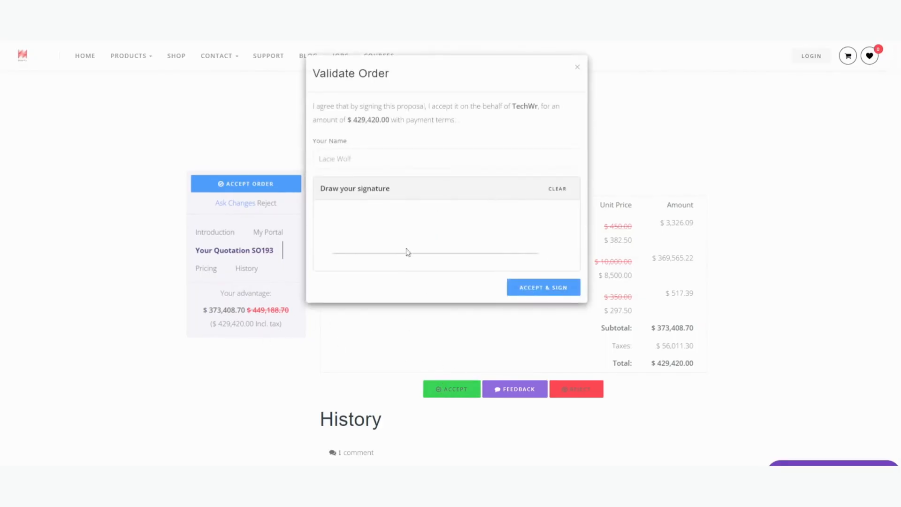
{"action": "mouse_move", "coordinate": [395, 218]}
{"action": "left_mouse_down"}
{"action": "mouse_move", "coordinate": [388, 242]}
{"action": "mouse_move", "coordinate": [436, 237]}
{"action": "mouse_move", "coordinate": [446, 212]}
{"action": "left_mouse_up"}
{"action": "left_click", "coordinate": [525, 292]}
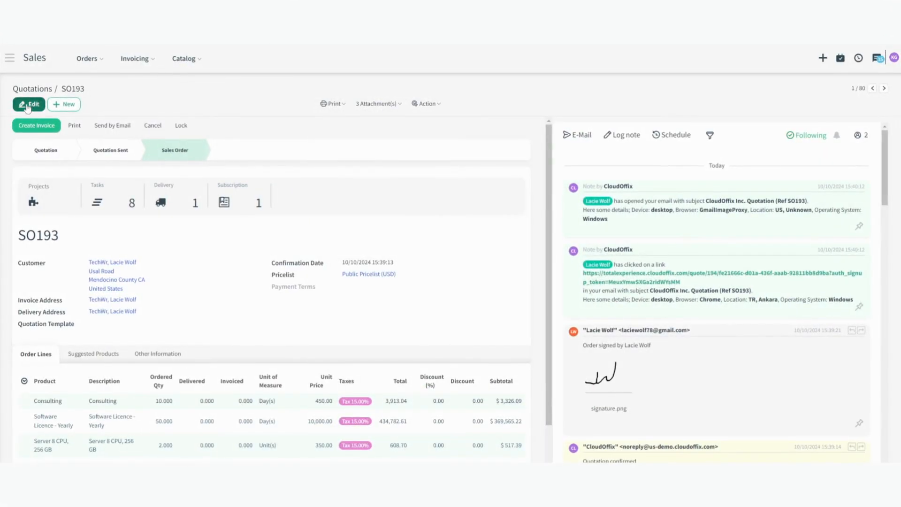
- Review the project tasks linked to the signed sales order in the Sales app and return to the order
{"action": "left_click", "coordinate": [27, 107]}
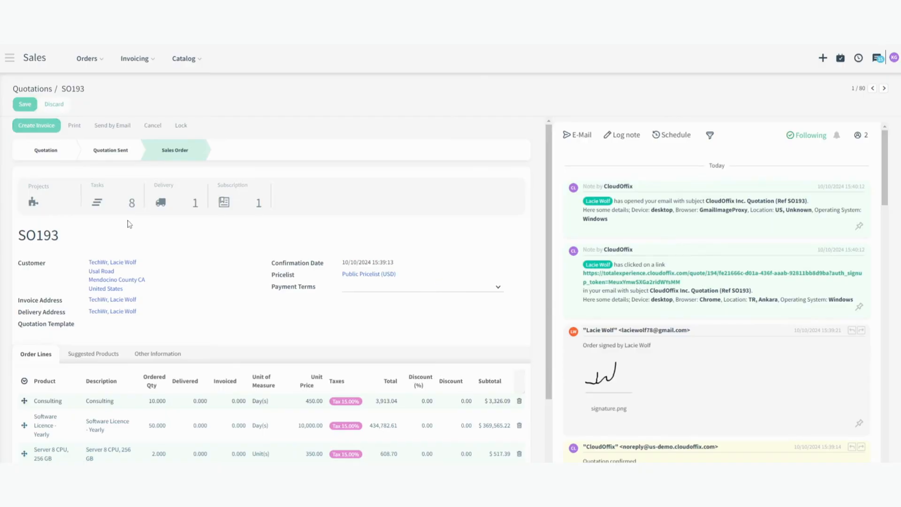
{"action": "left_click", "coordinate": [121, 207]}
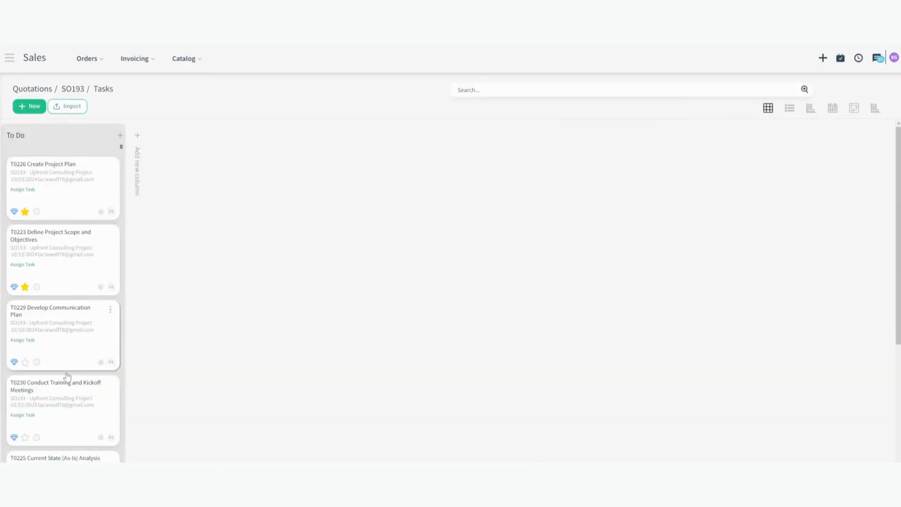
{"action": "left_click", "coordinate": [73, 90]}
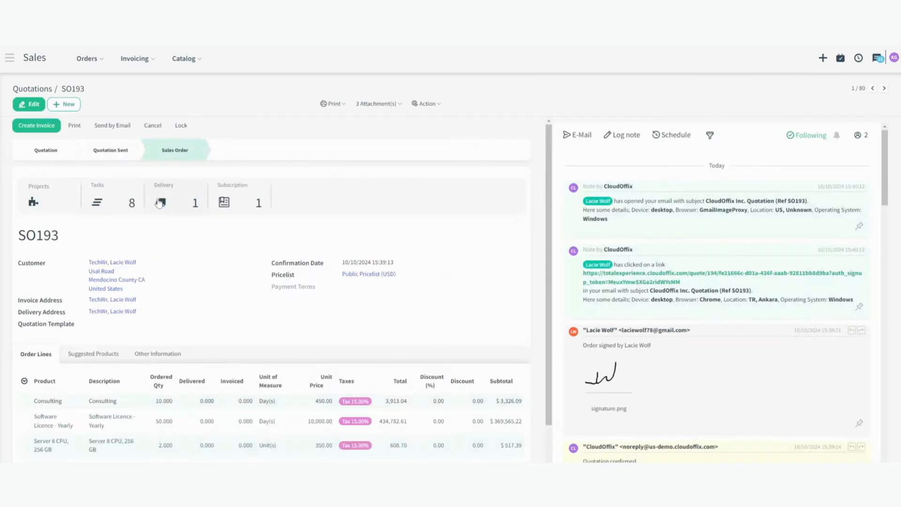
- Validate the order's delivery of the Server 8 CPU, 256 GB product as an immediate transfer of all reserved quantities, and return to the order
{"action": "left_click", "coordinate": [160, 203]}
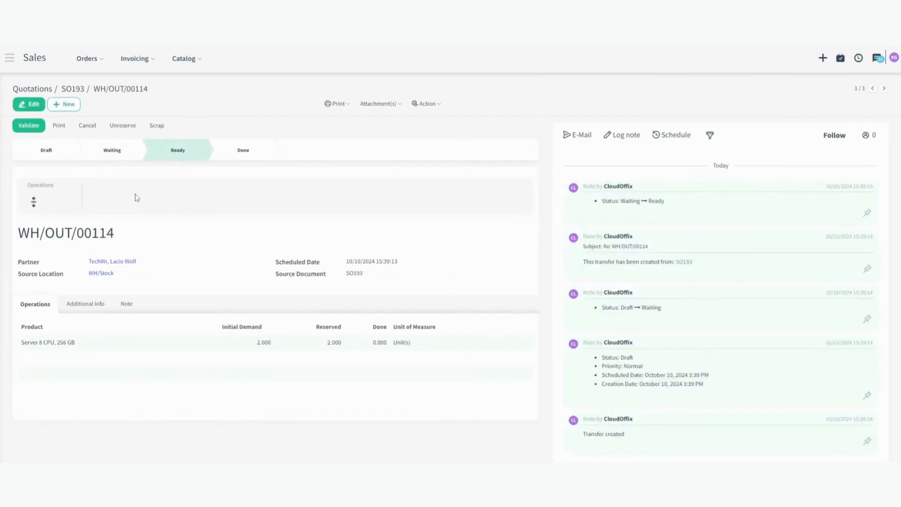
{"action": "left_click", "coordinate": [28, 125]}
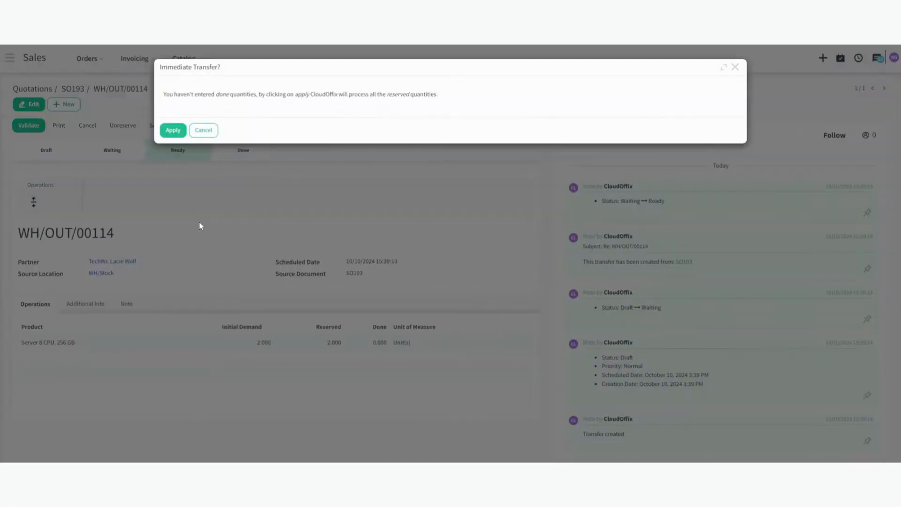
{"action": "left_click", "coordinate": [176, 134]}
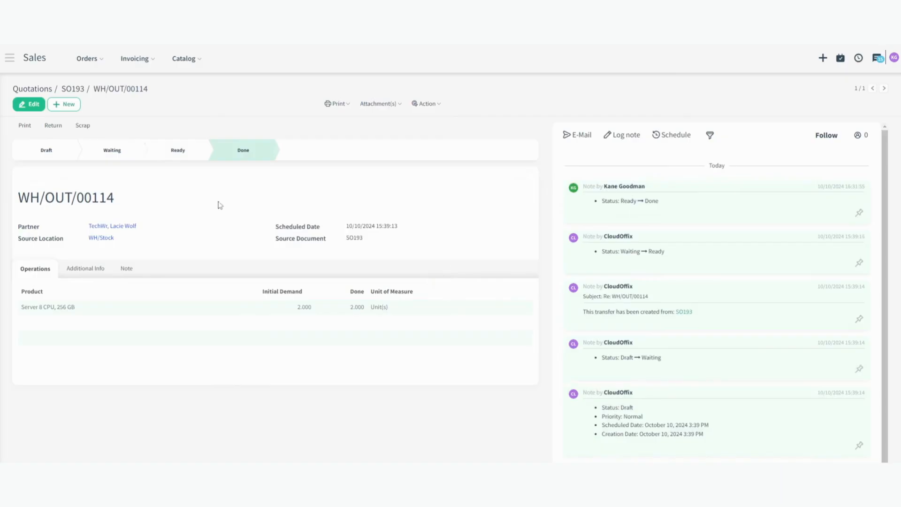
{"action": "left_click", "coordinate": [75, 89]}
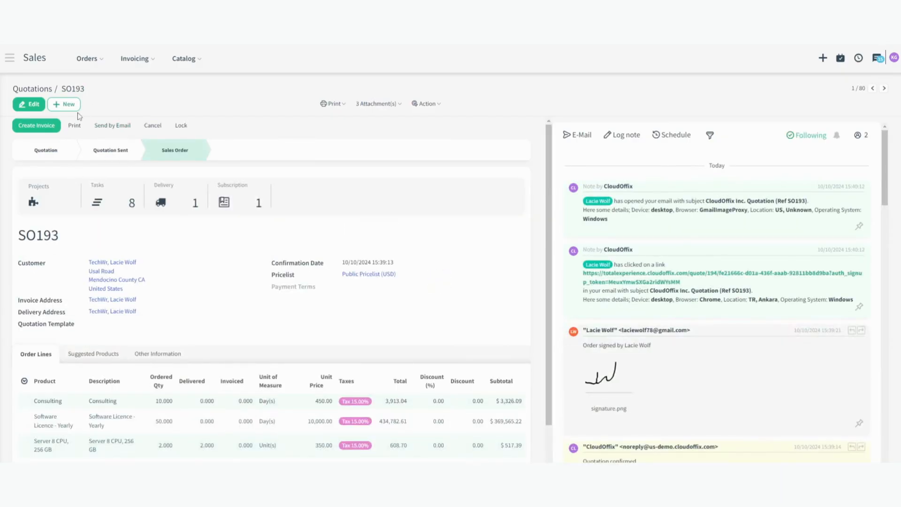
- Open the customer subscription linked to the order, set it to In Progress and return to the order
{"action": "left_click", "coordinate": [242, 197]}
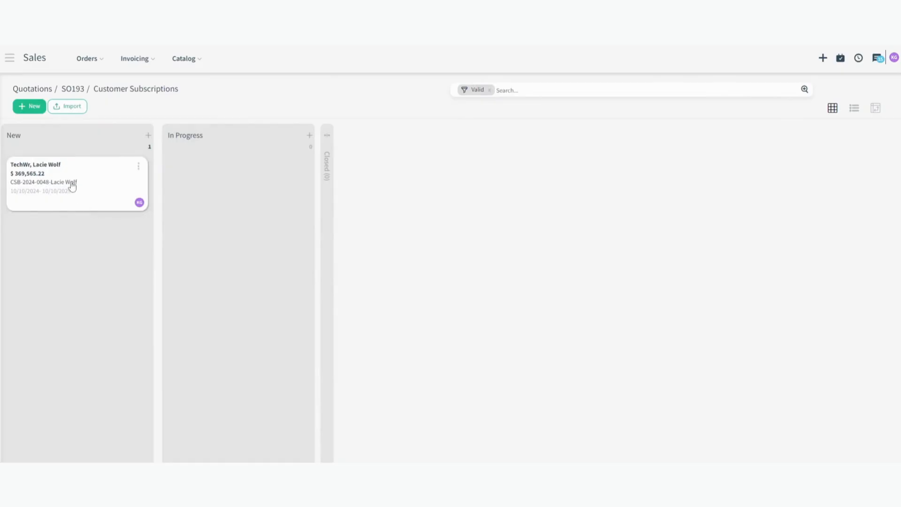
{"action": "left_click", "coordinate": [72, 186]}
{"action": "left_click", "coordinate": [171, 129]}
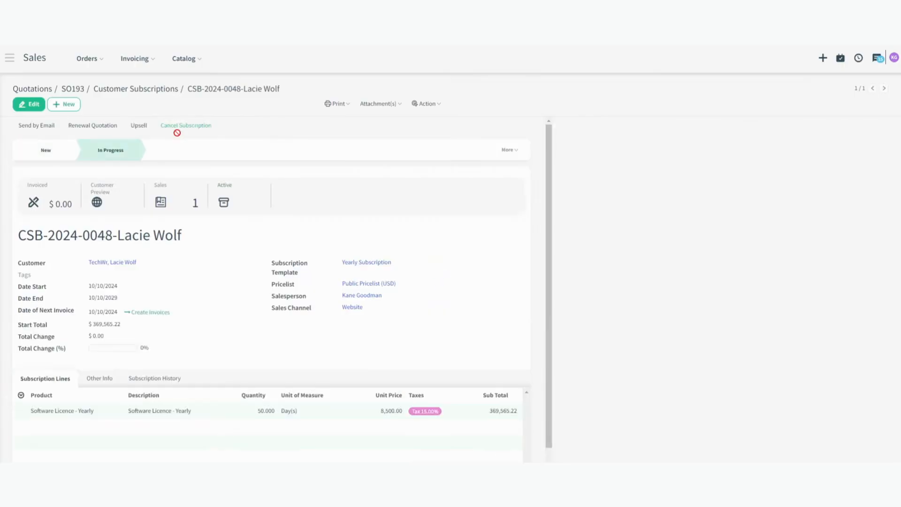
{"action": "left_click", "coordinate": [79, 91]}
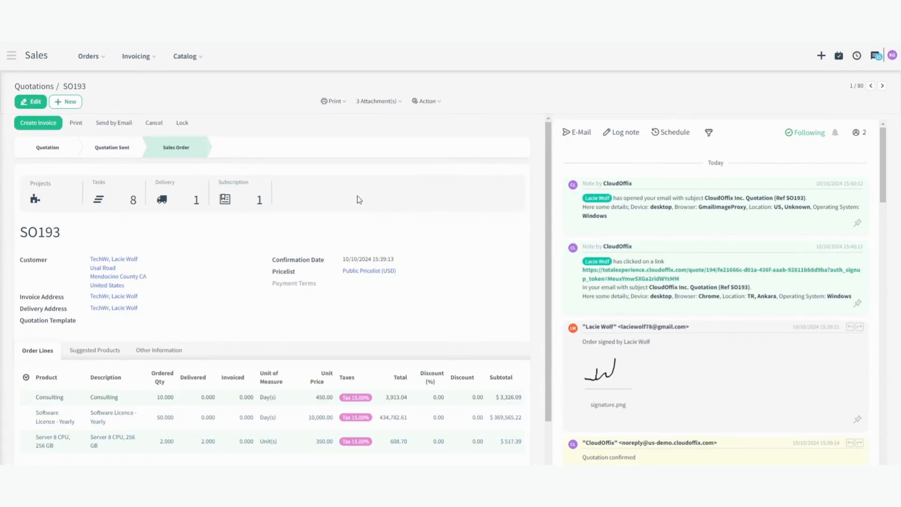
- Create an invoice for the order's invoiceable lines and validate the draft
{"action": "left_click", "coordinate": [38, 123]}
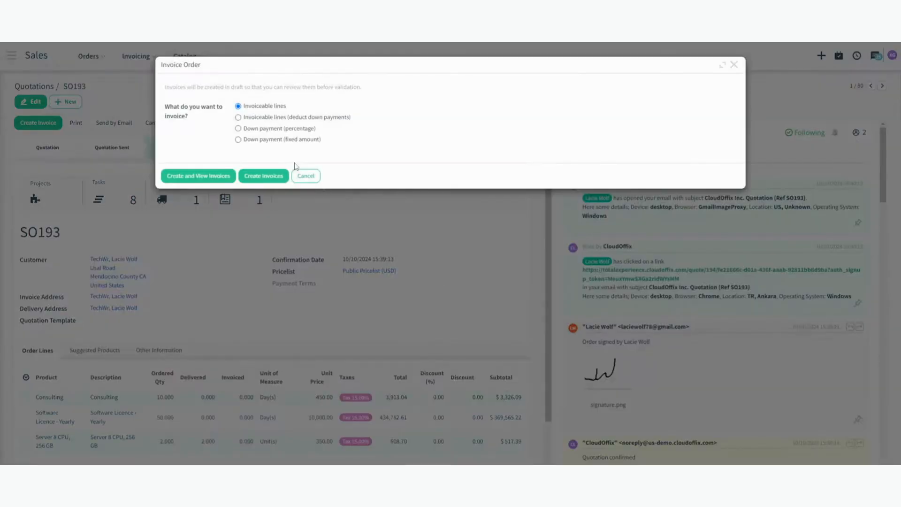
{"action": "left_click", "coordinate": [208, 180]}
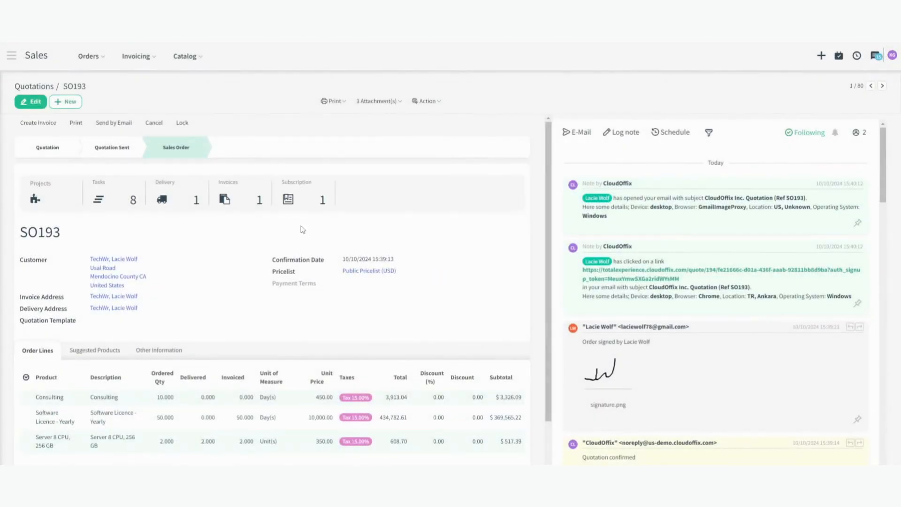
{"action": "left_click", "coordinate": [250, 197]}
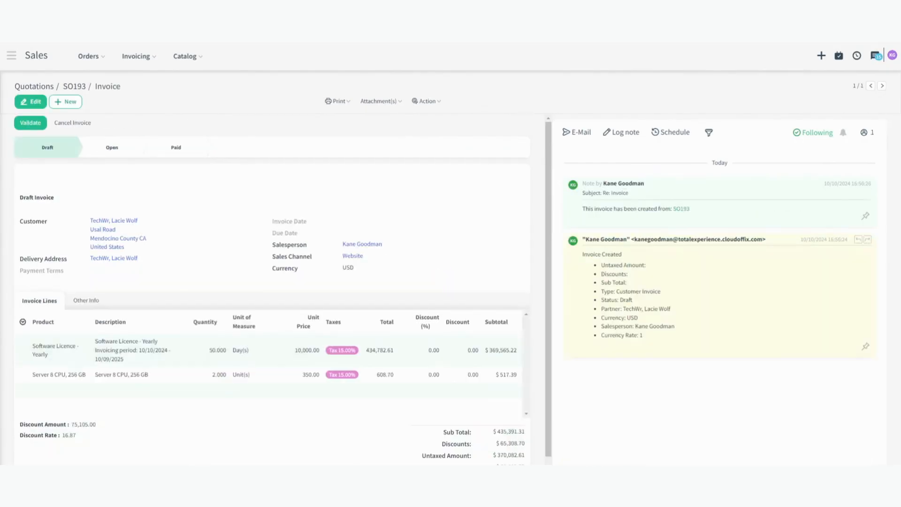
{"action": "left_click", "coordinate": [37, 127]}
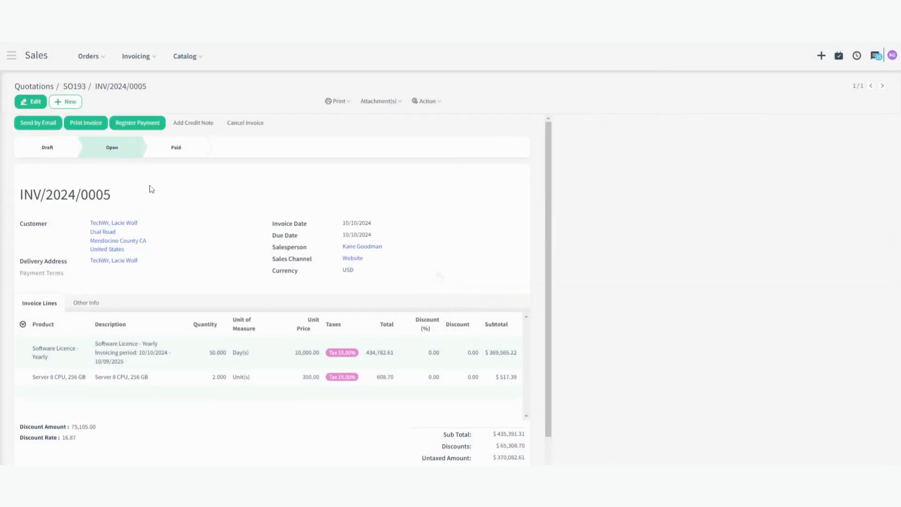
- Email the invoice to the customer with its PDF attached, and register the $425,595.00 payment in the Bank (USD) journal
{"action": "left_click", "coordinate": [47, 122]}
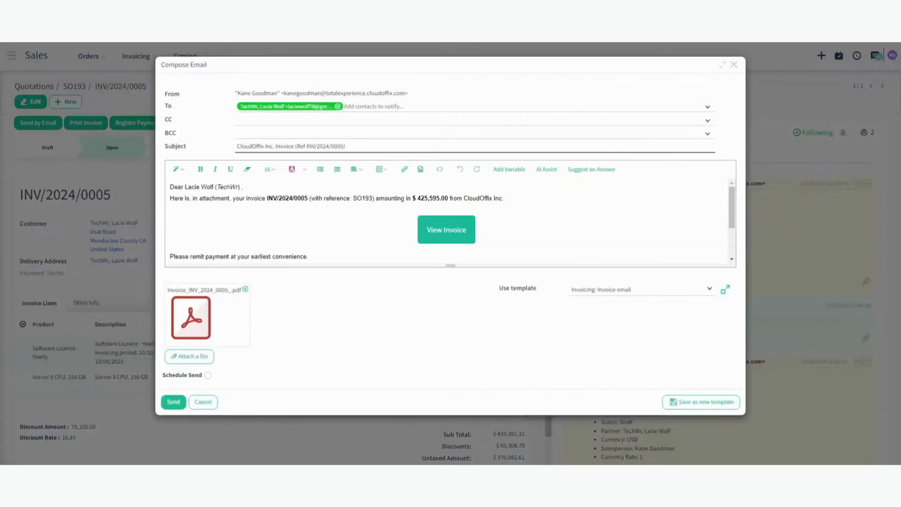
{"action": "left_click", "coordinate": [176, 402]}
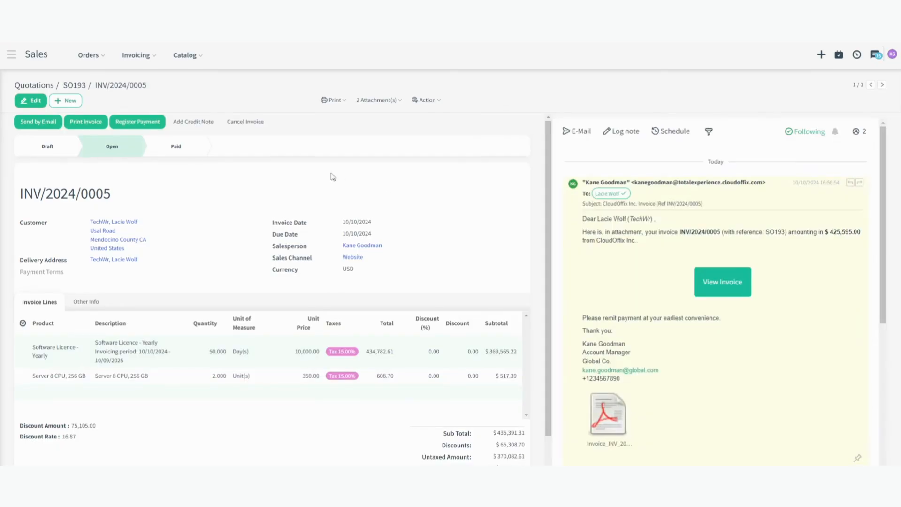
{"action": "left_click", "coordinate": [143, 124]}
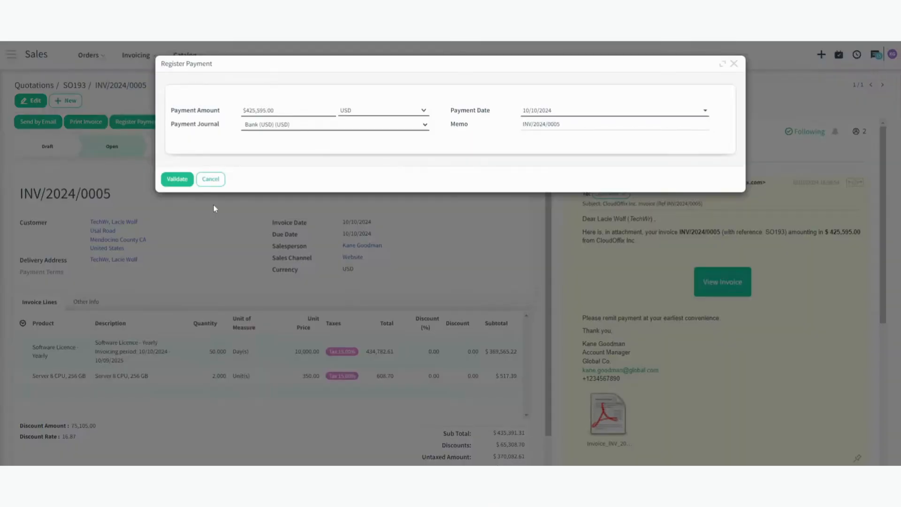
{"action": "left_click", "coordinate": [186, 185]}
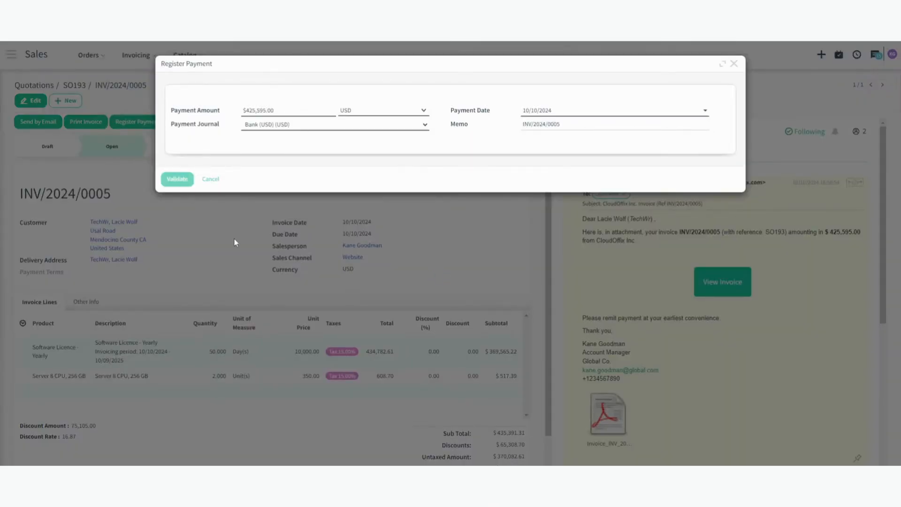